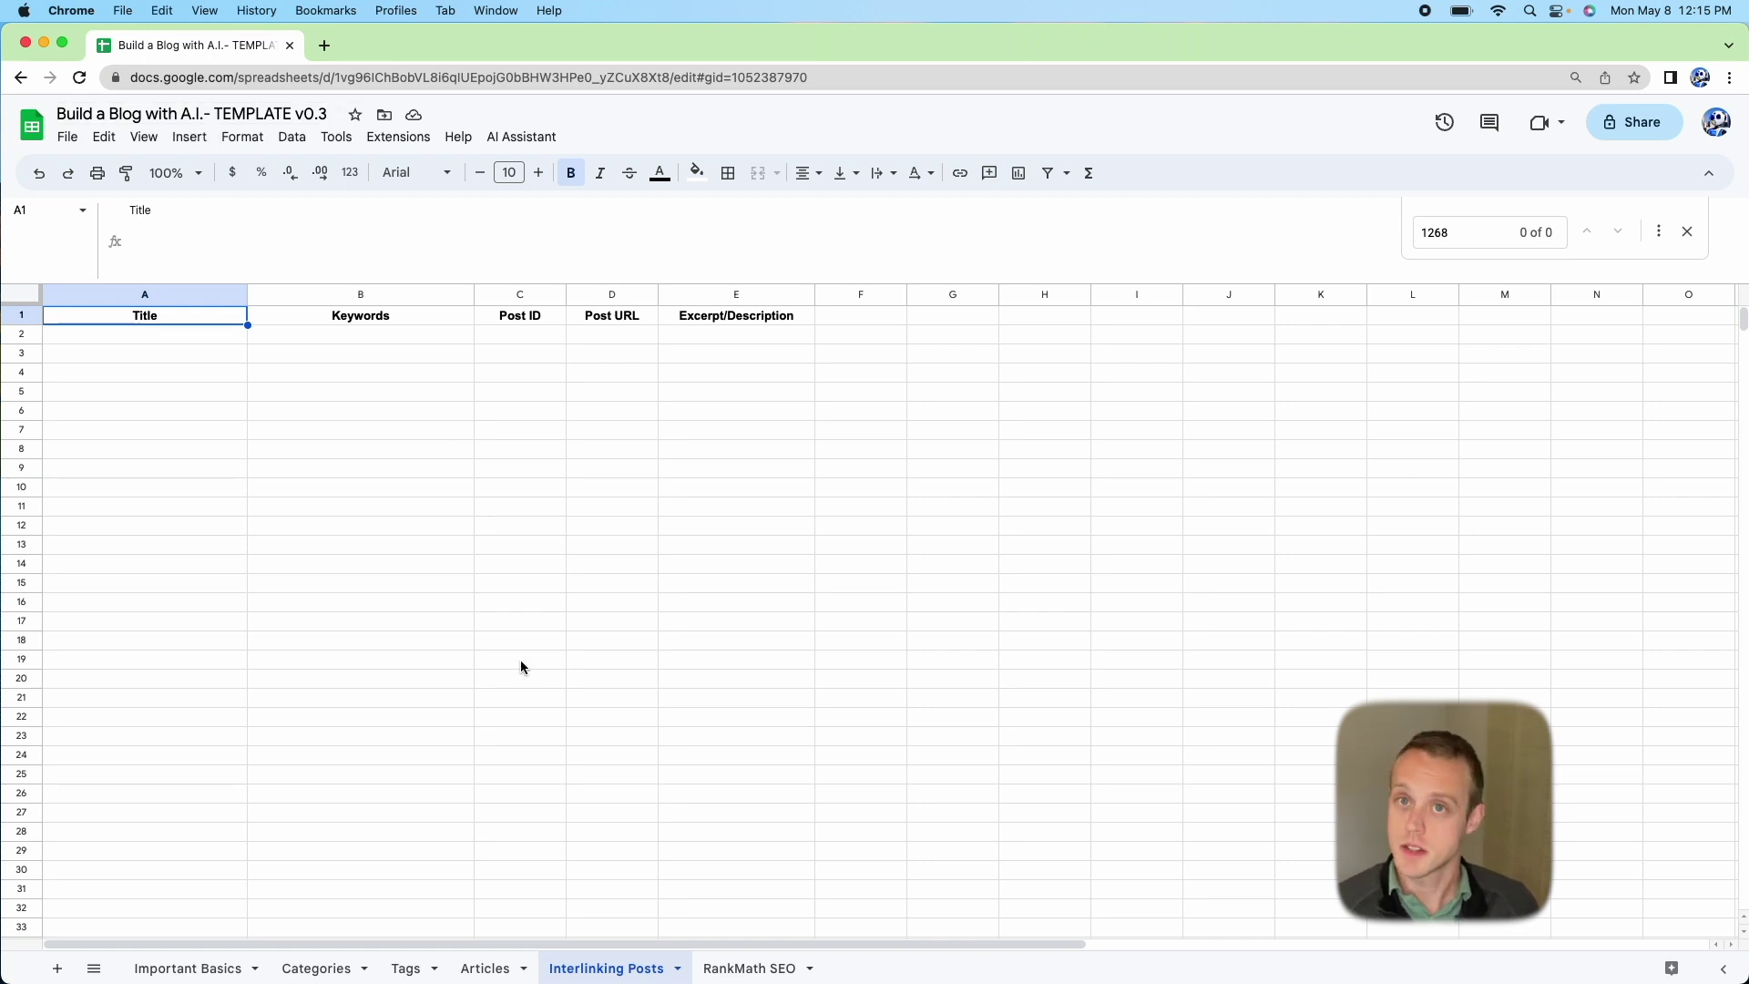
Switch to the Articles sheet, then back to the Interlinking Posts sheet
left_click(487, 968)
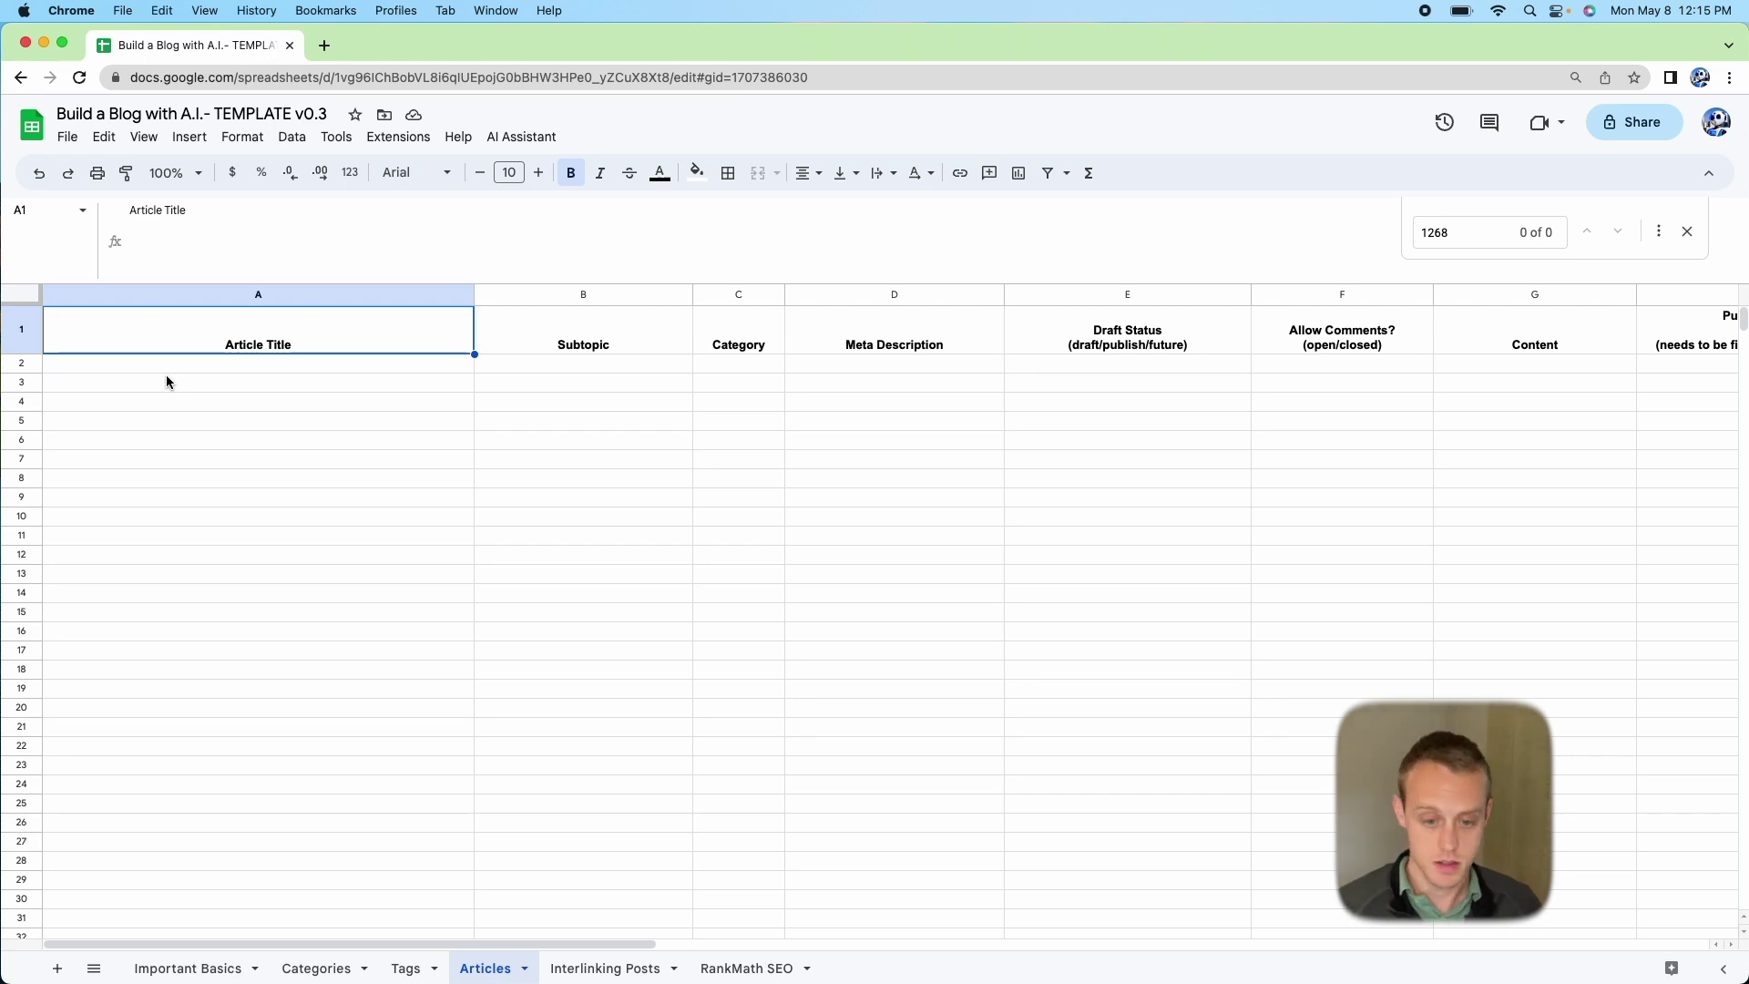
left_click(605, 968)
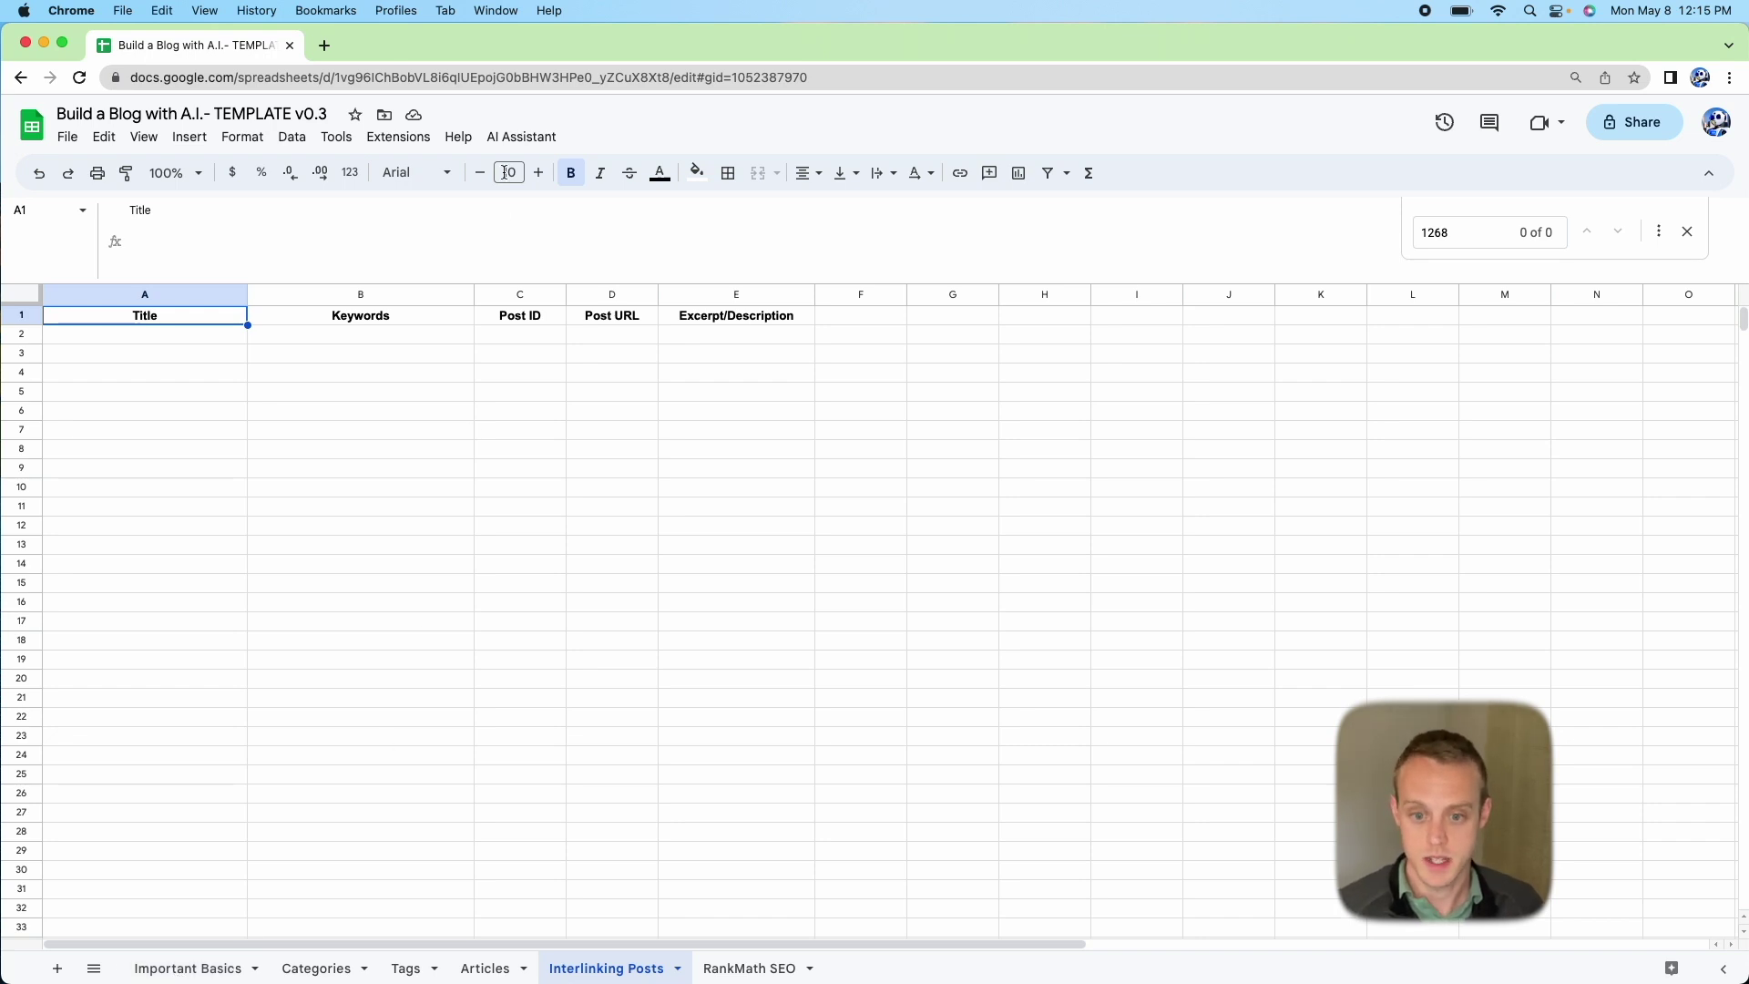
Run Get Published Posts to list 29 posts with titles, IDs, URLs and excerpts
left_click(507, 136)
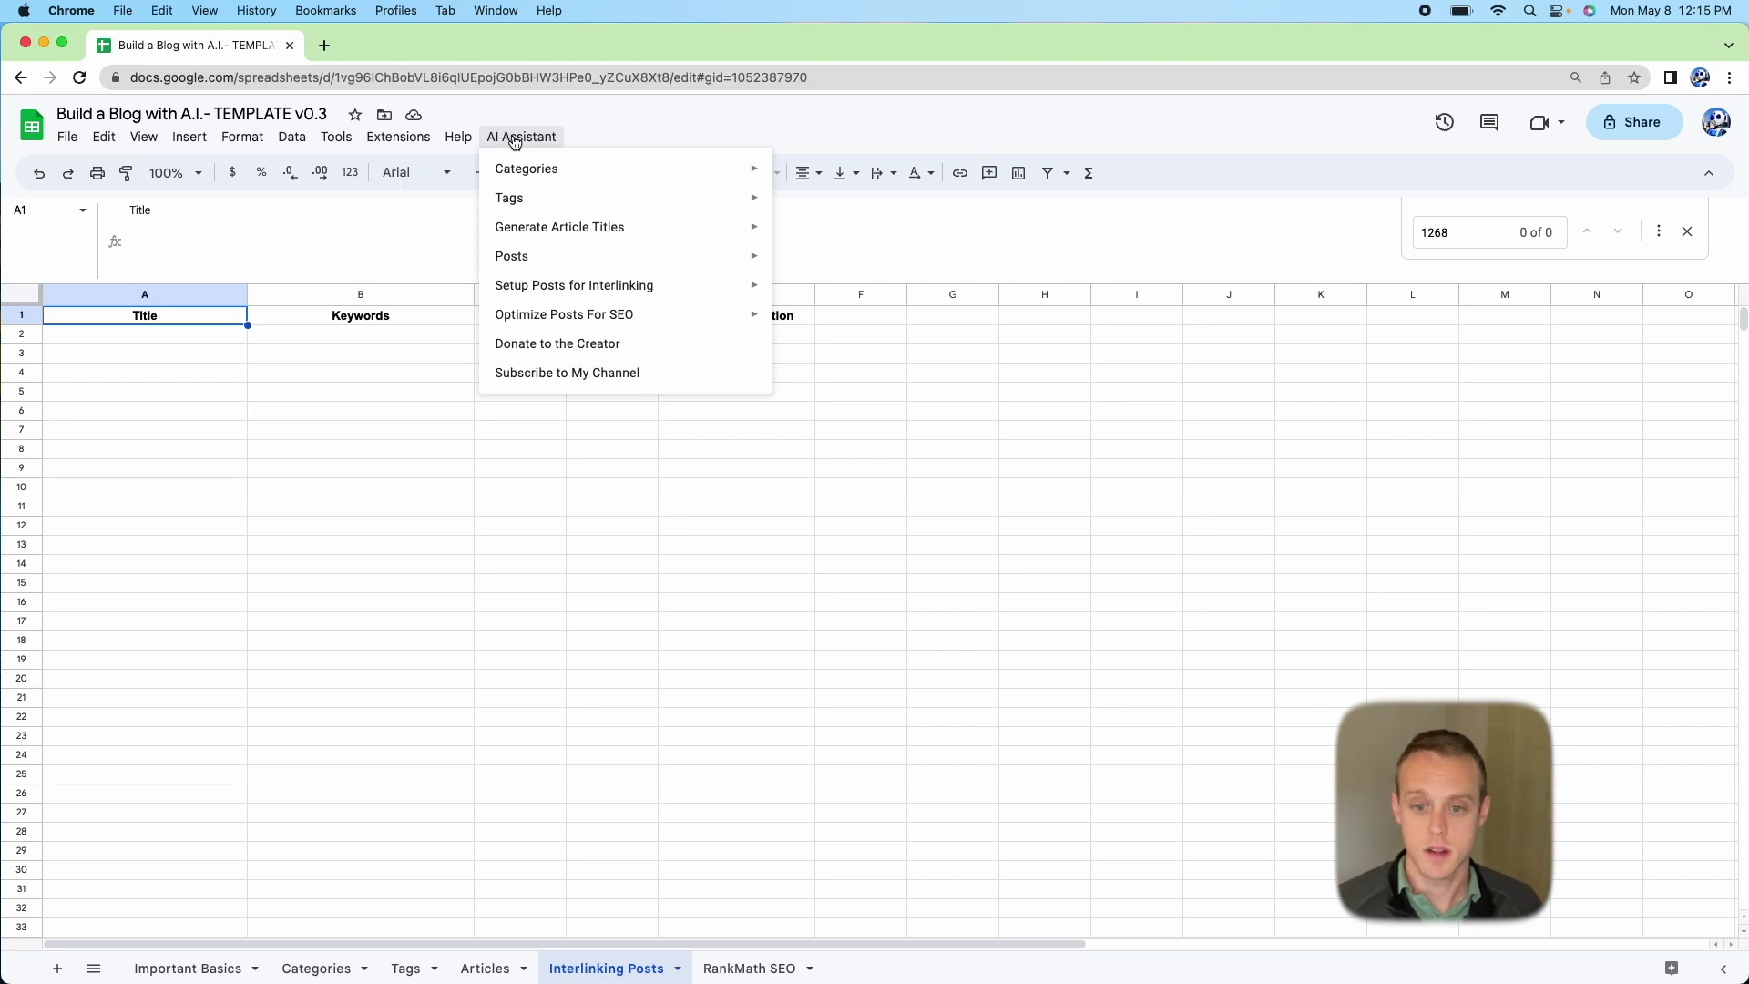
mouse_move(552, 291)
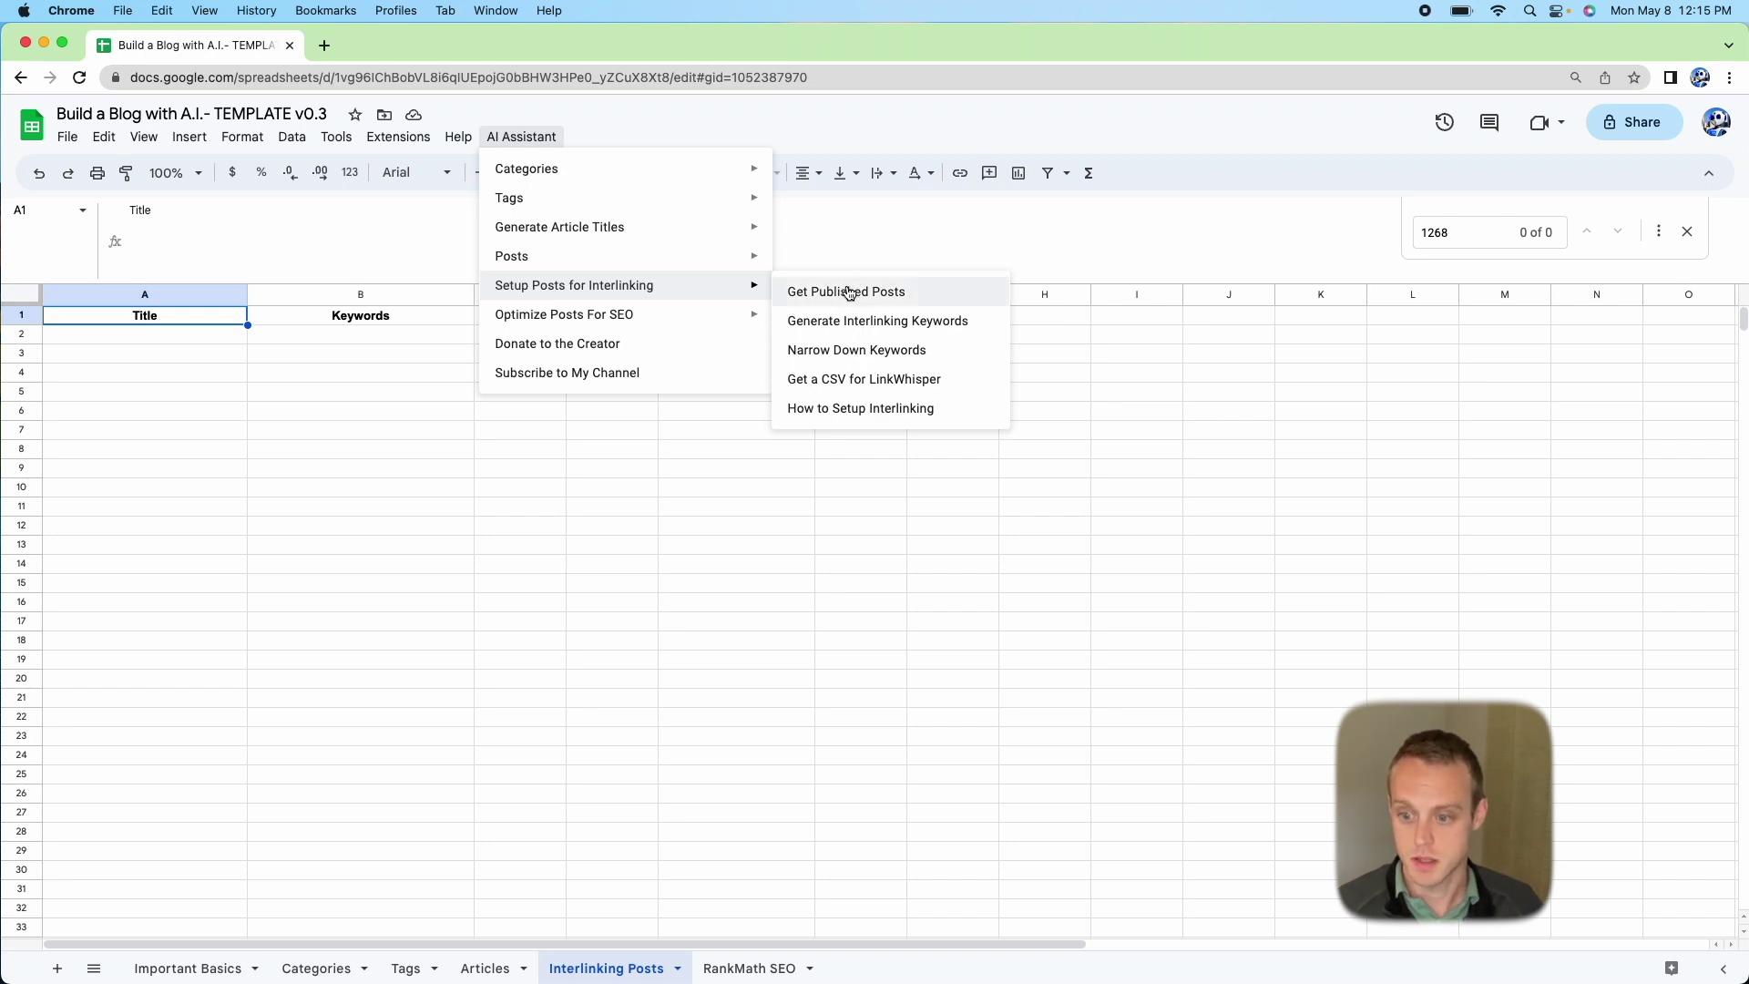
left_click(849, 292)
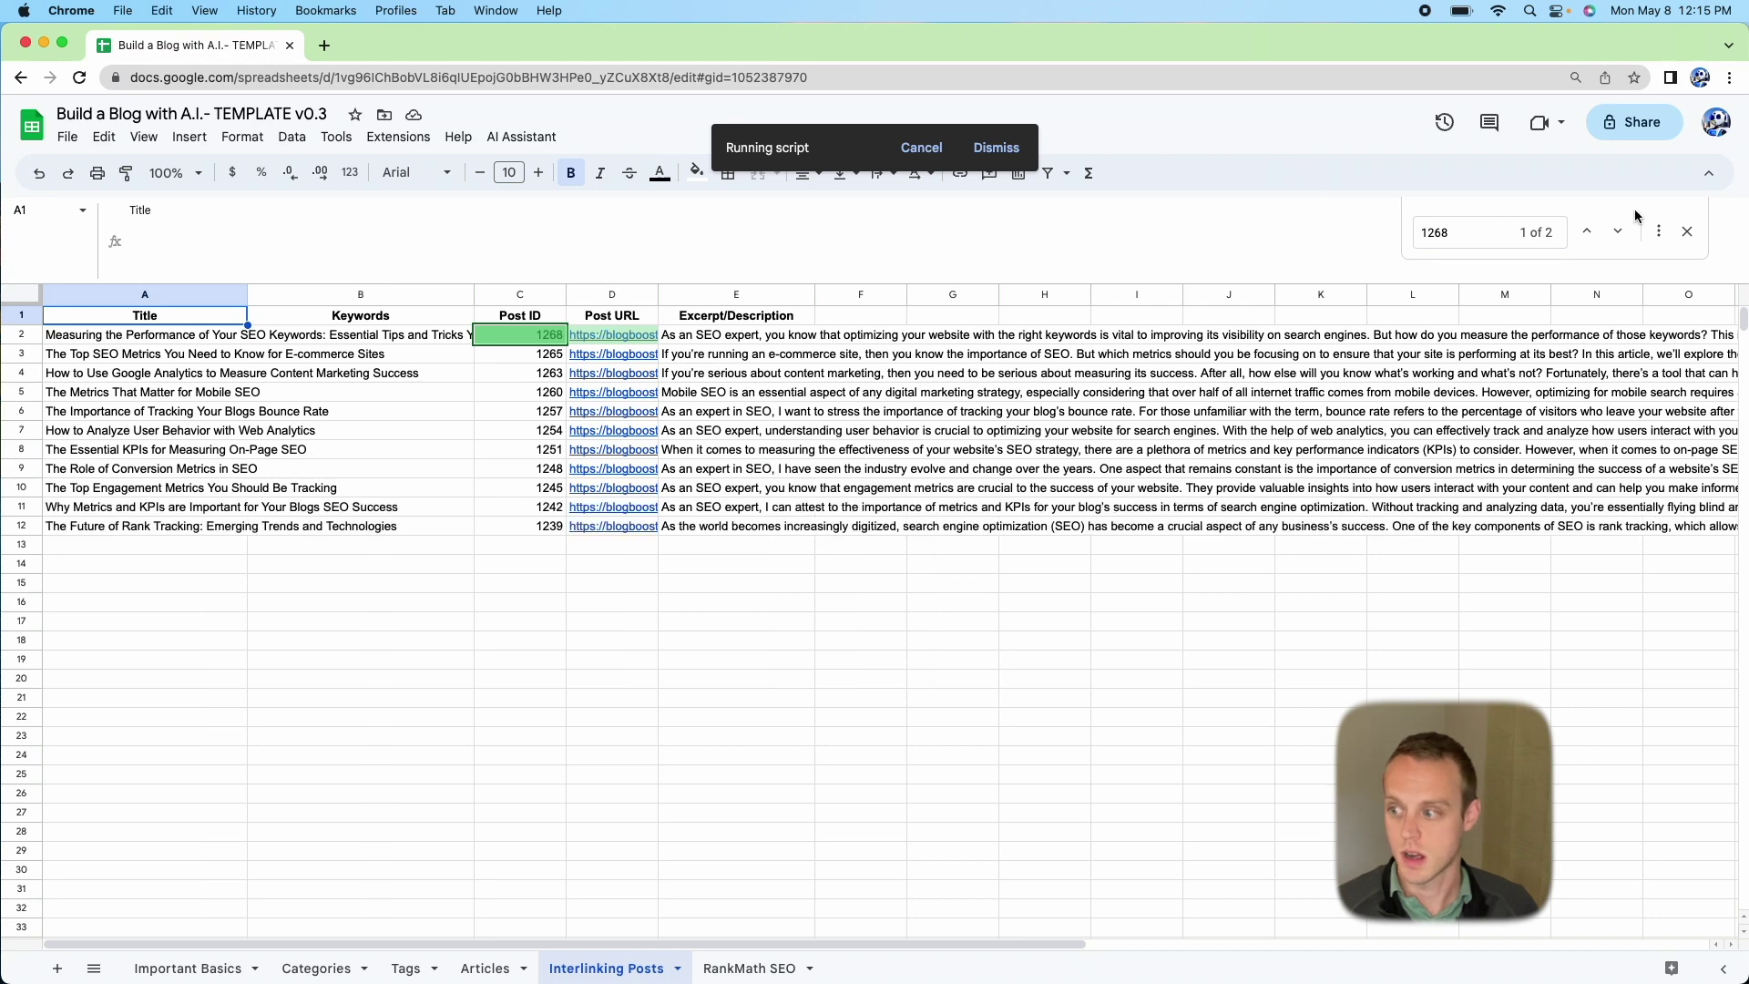
left_click(1685, 231)
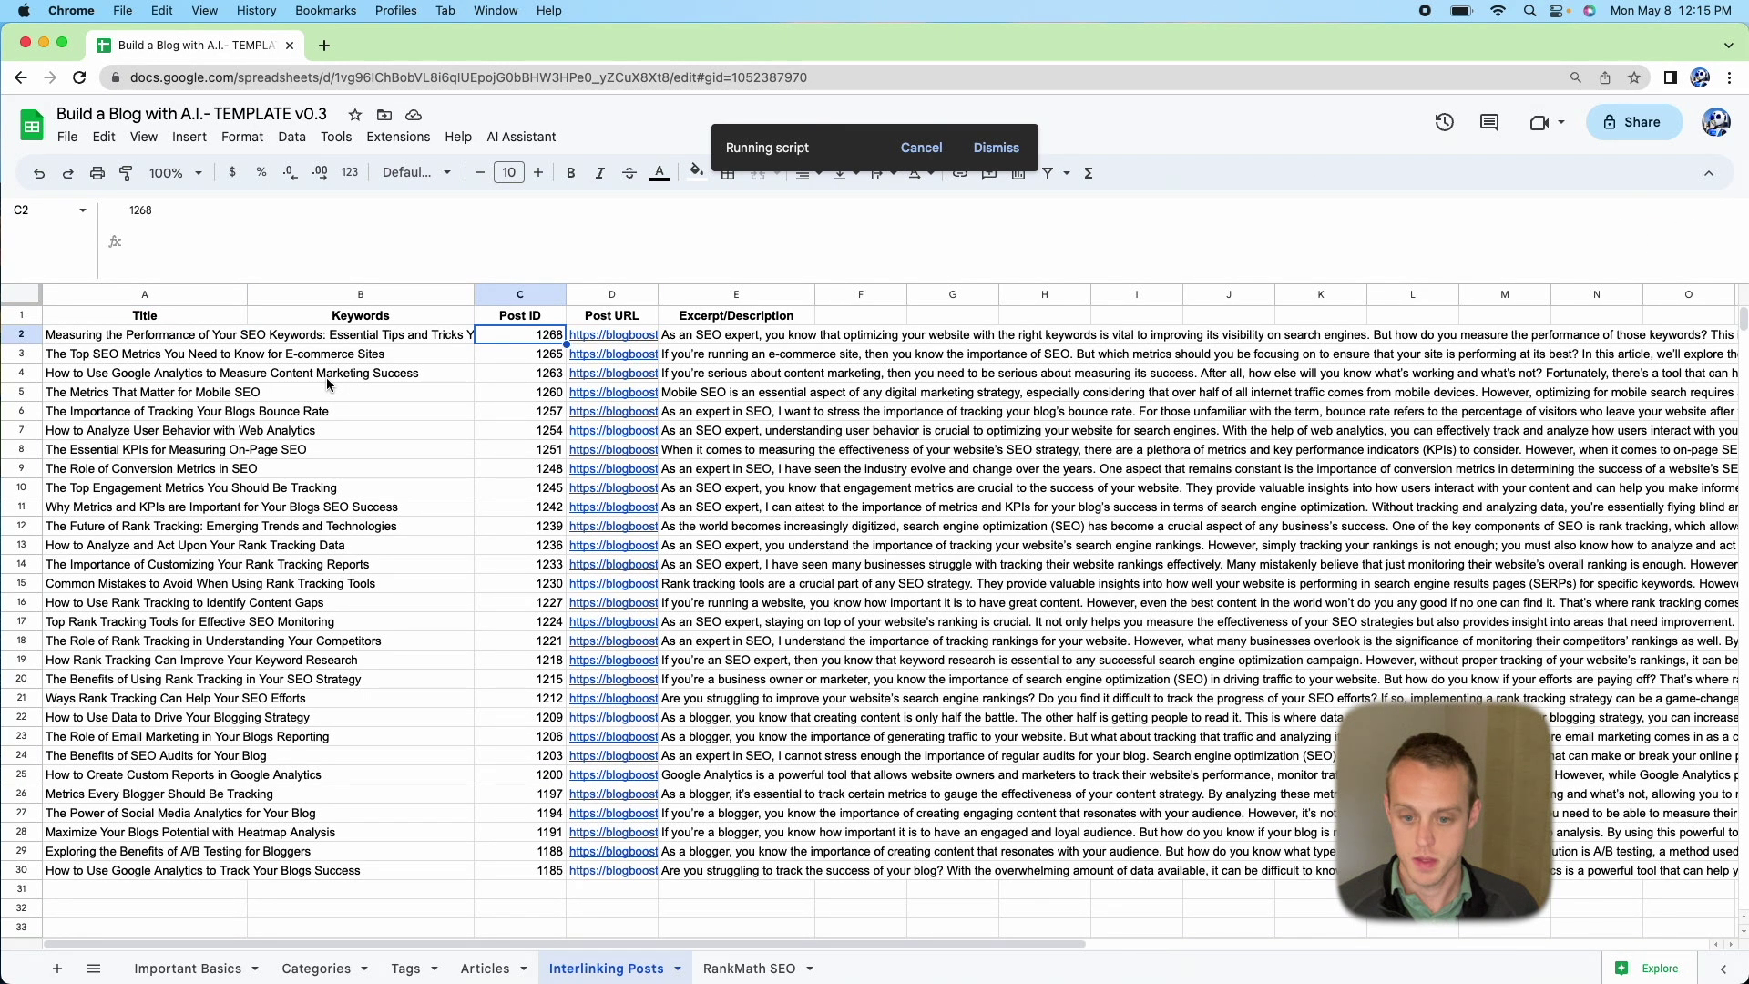
Open and dismiss the AI Assistant menu, then reopen its Setup Posts for Interlinking submenu
left_click(521, 137)
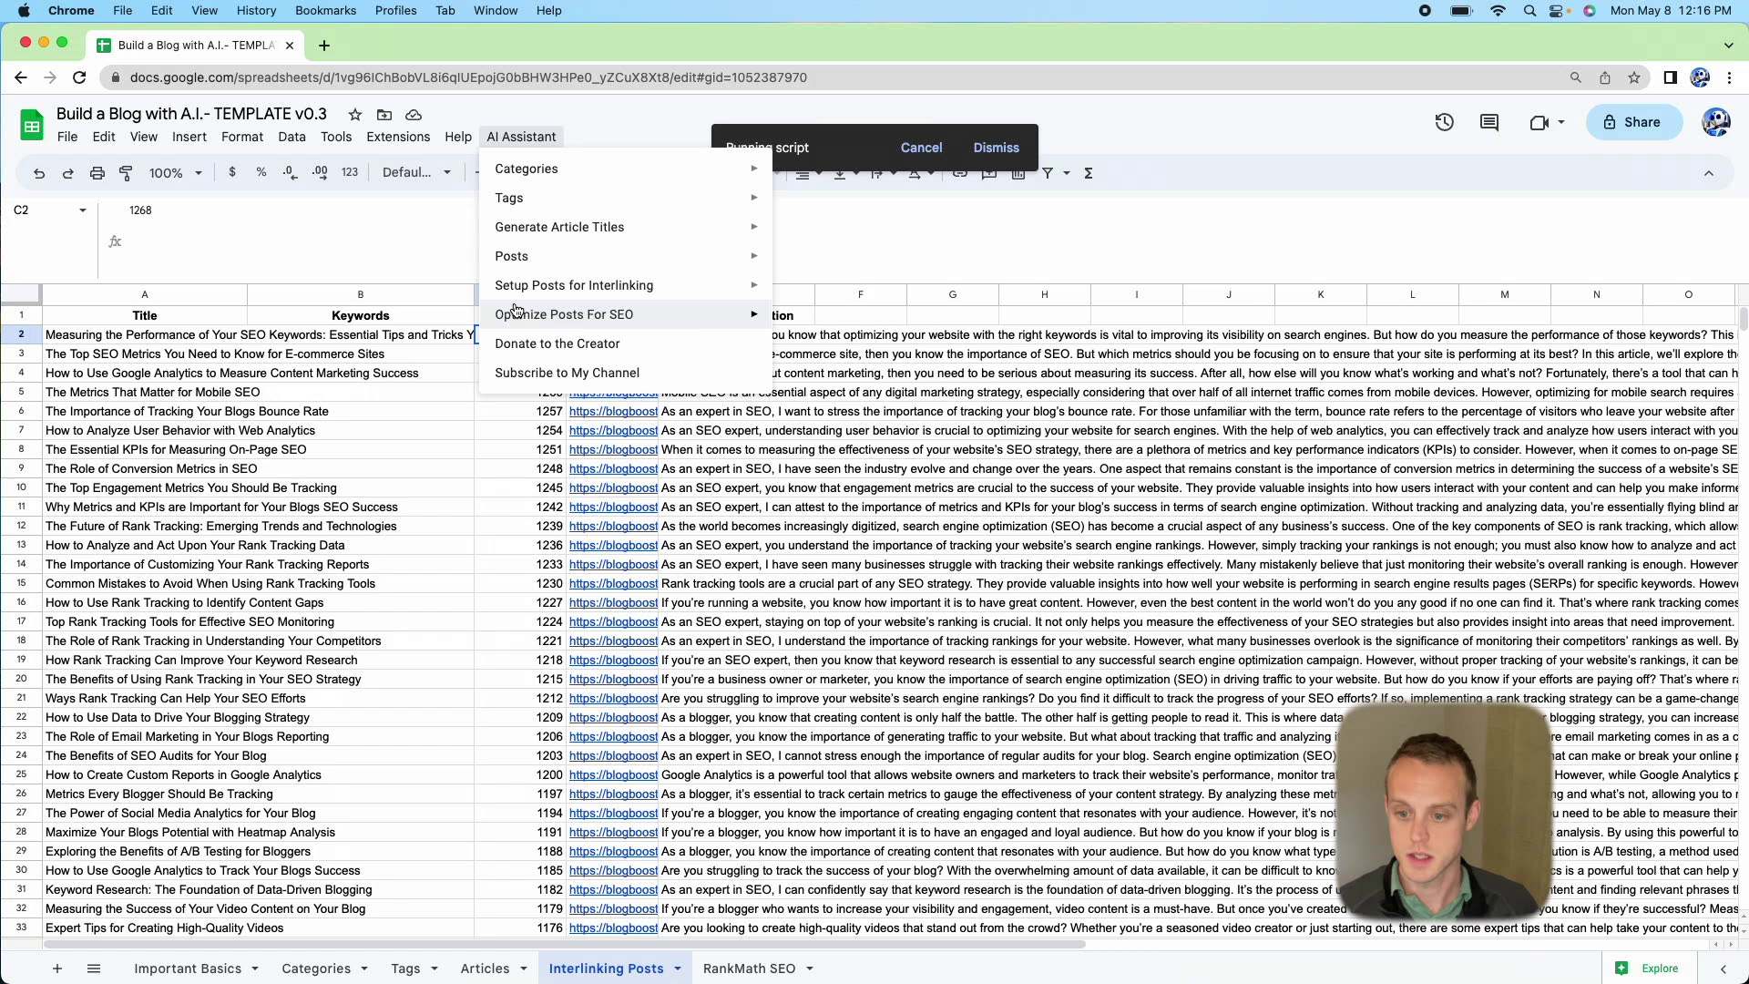
left_click(317, 343)
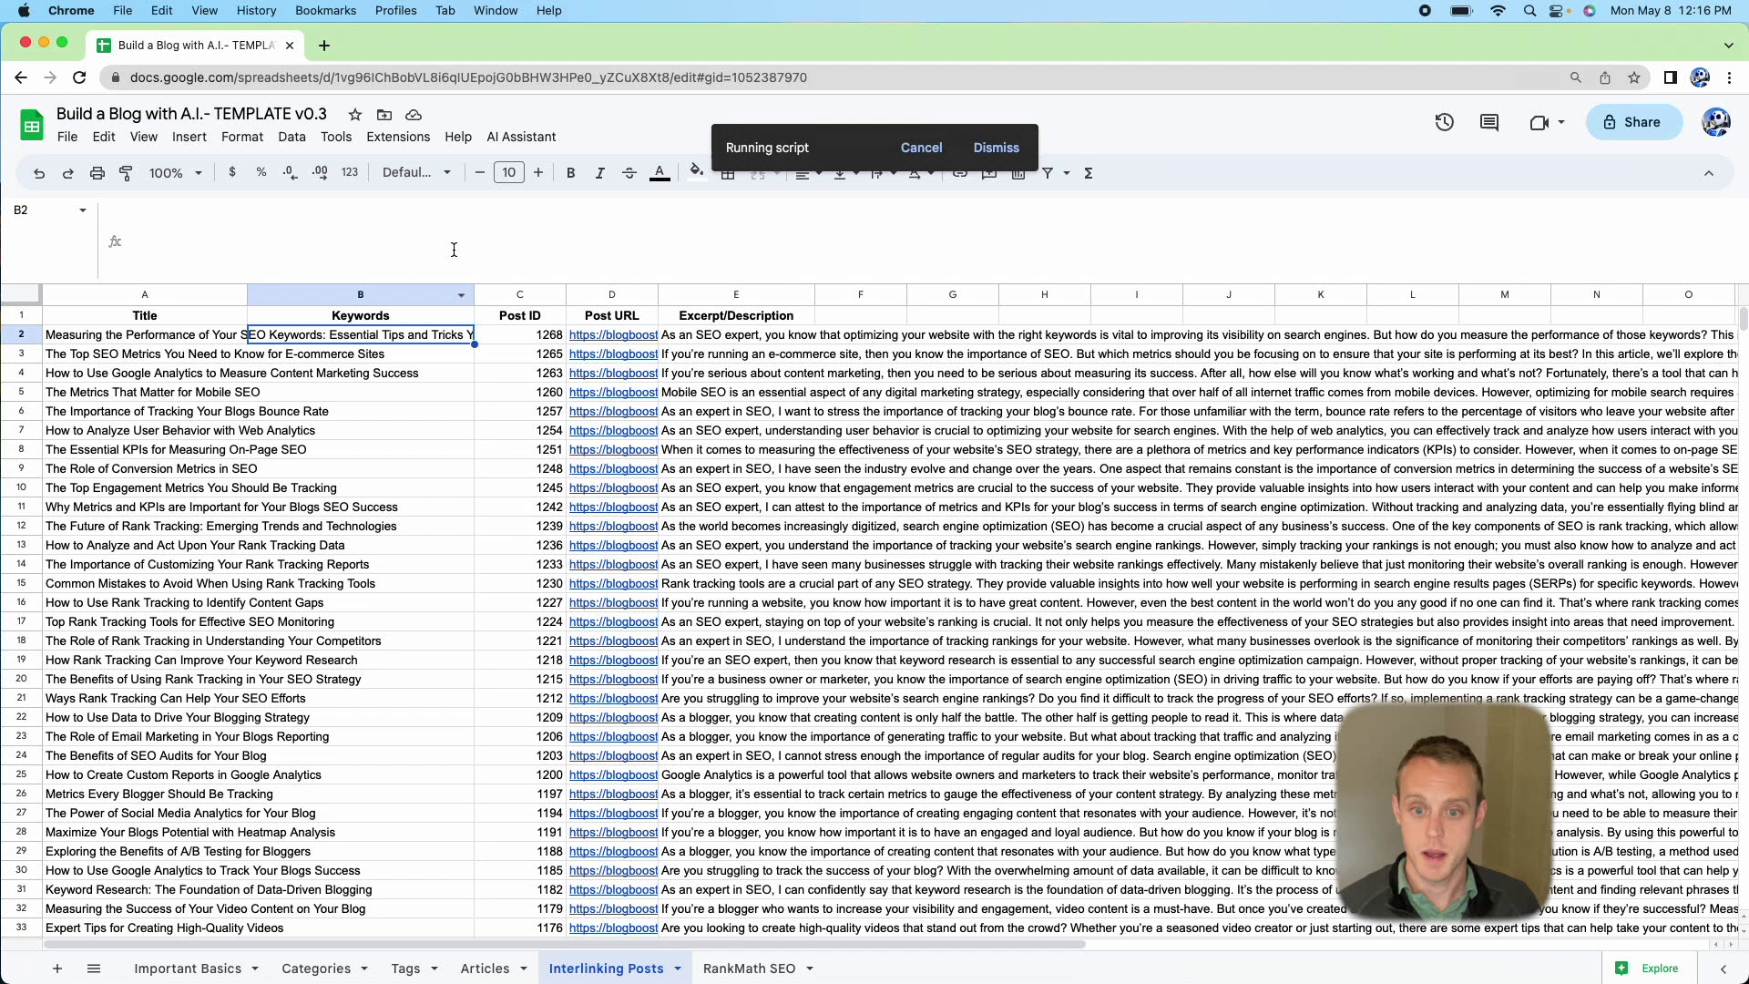
left_click(542, 143)
mouse_move(574, 284)
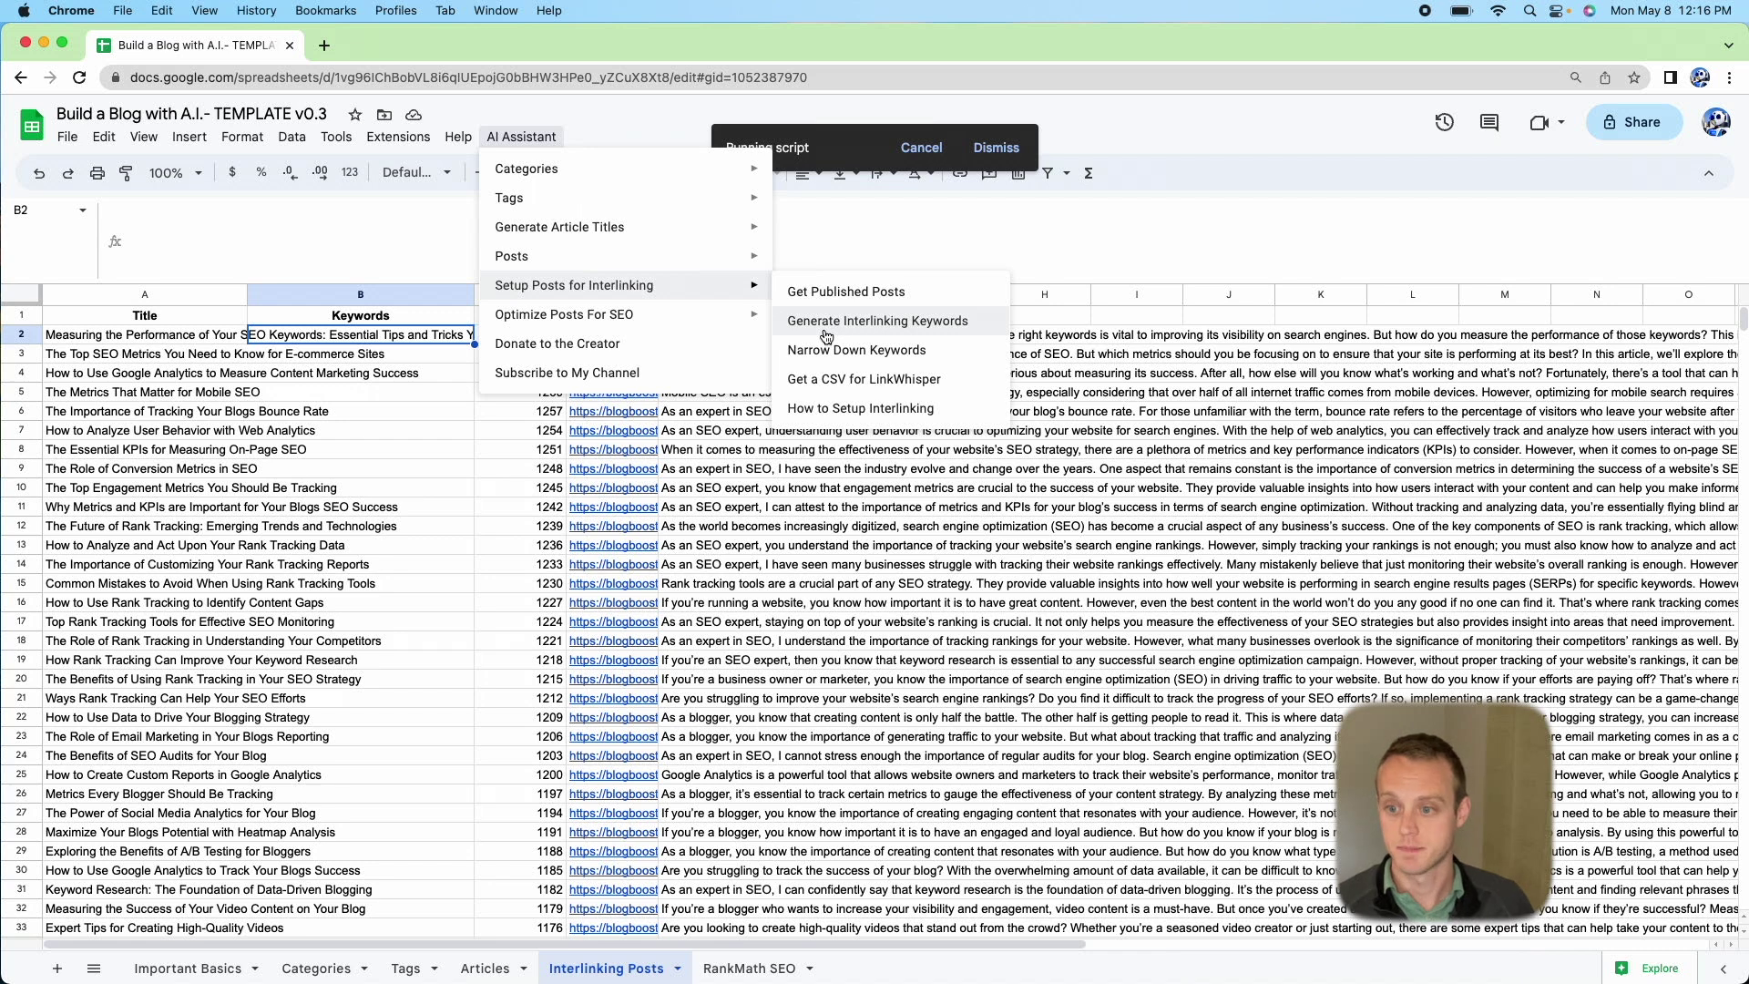
Generate interlinking keywords for all posts, then review row 2's title, excerpt, URL and keywords
left_click(825, 324)
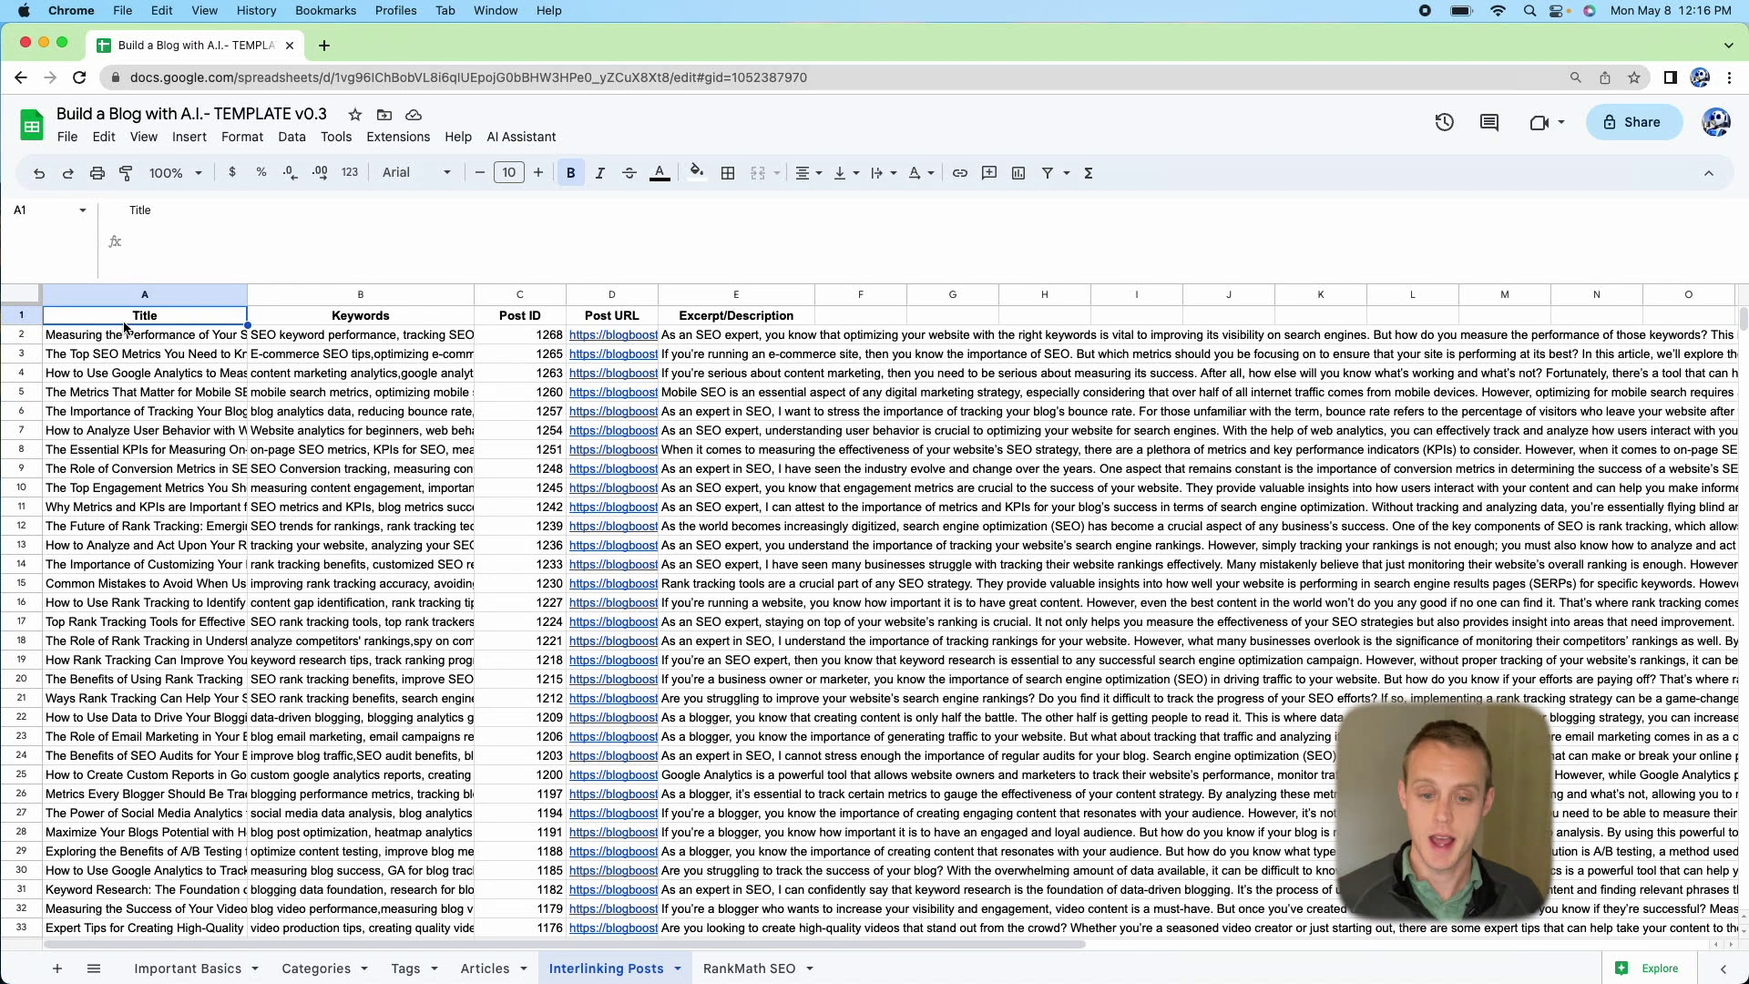
left_click(129, 339)
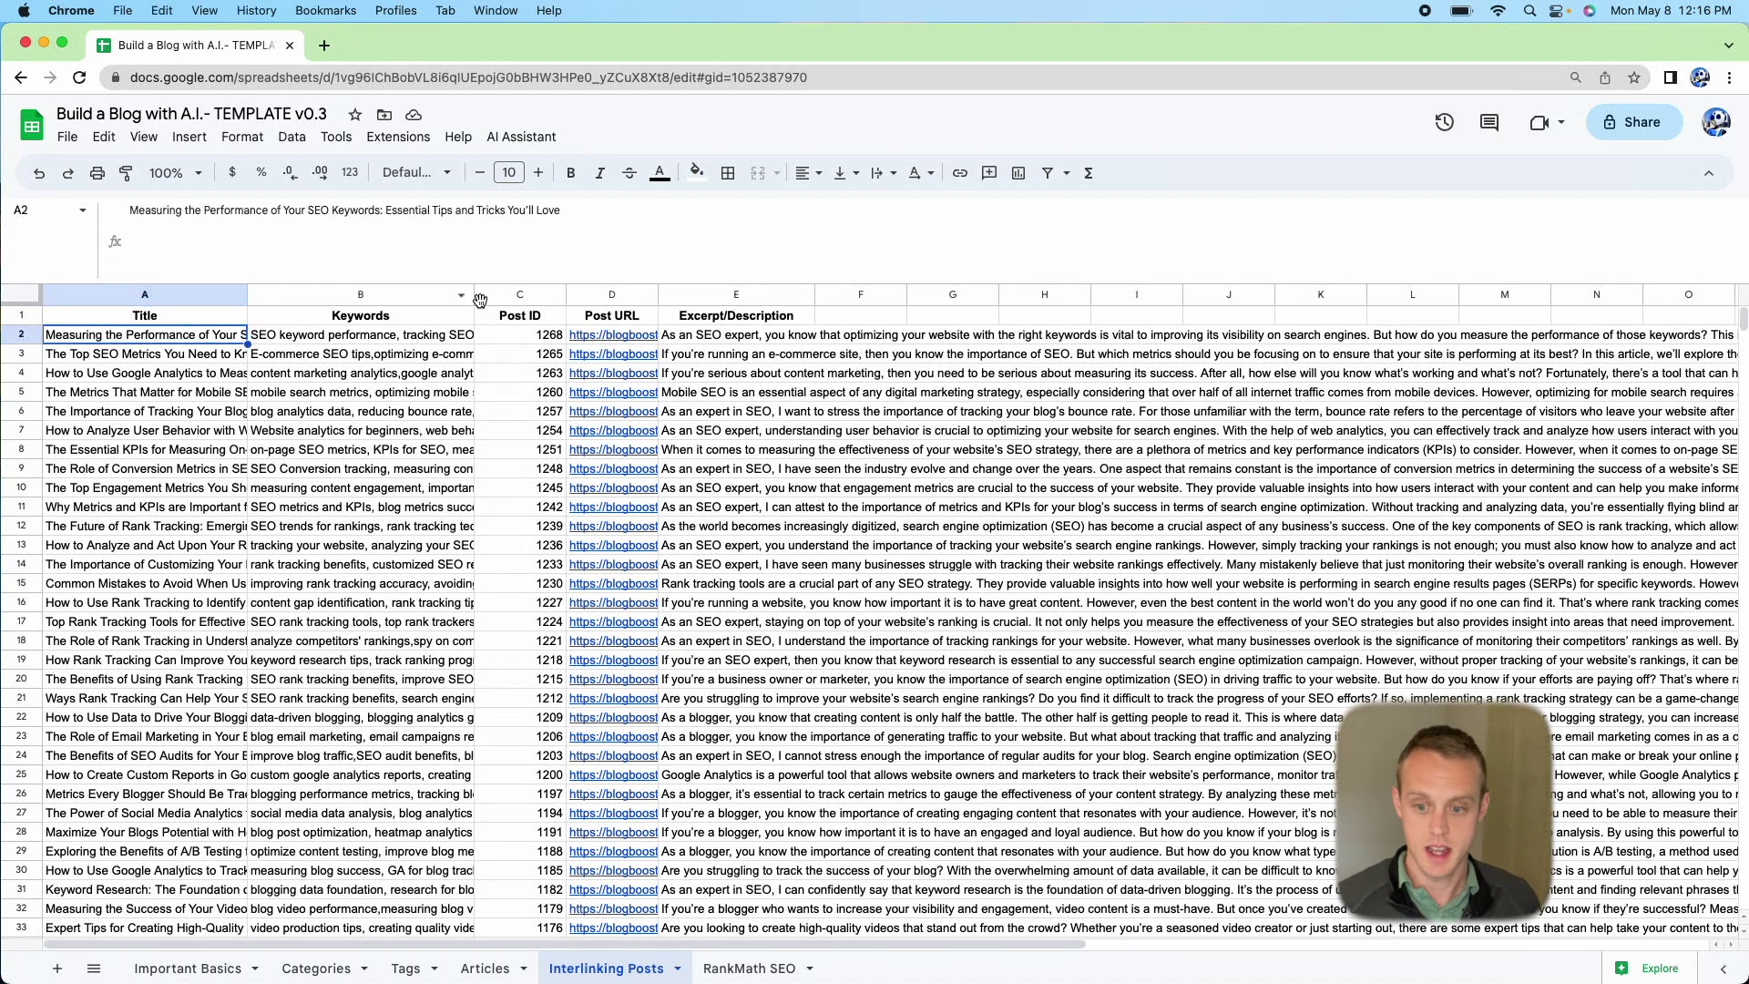
left_click(704, 334)
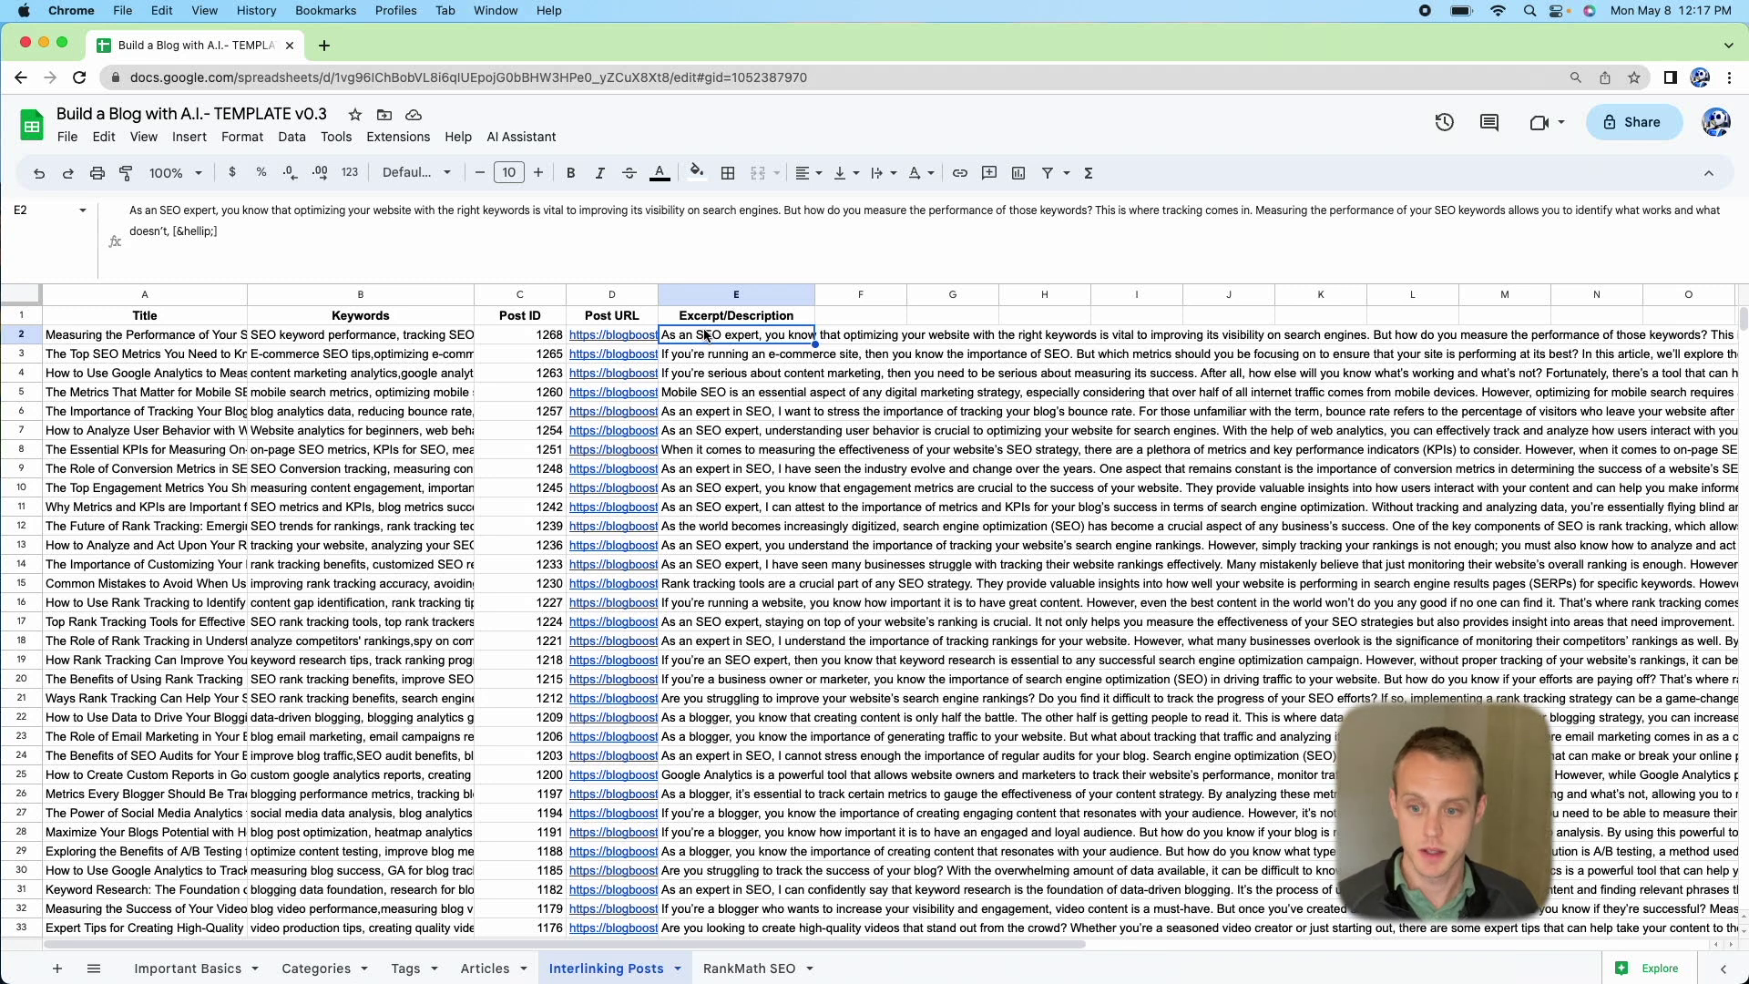
left_click(557, 335)
key("Right")
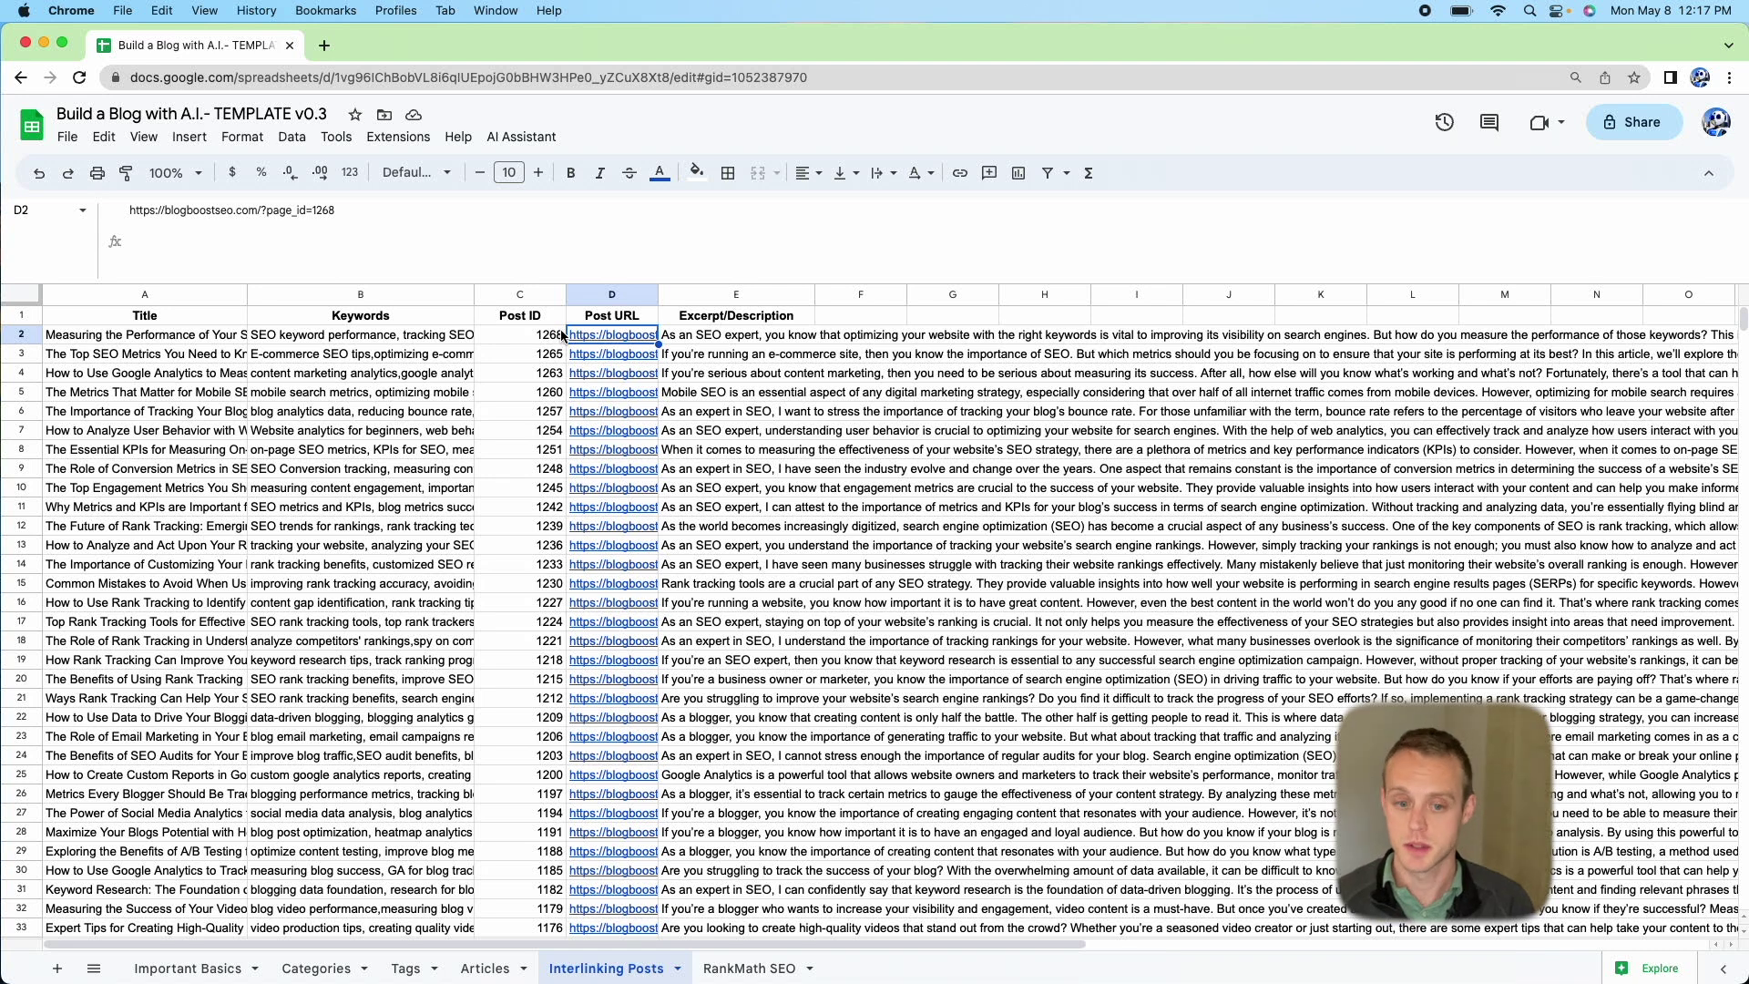
key("Left")
key("Left")
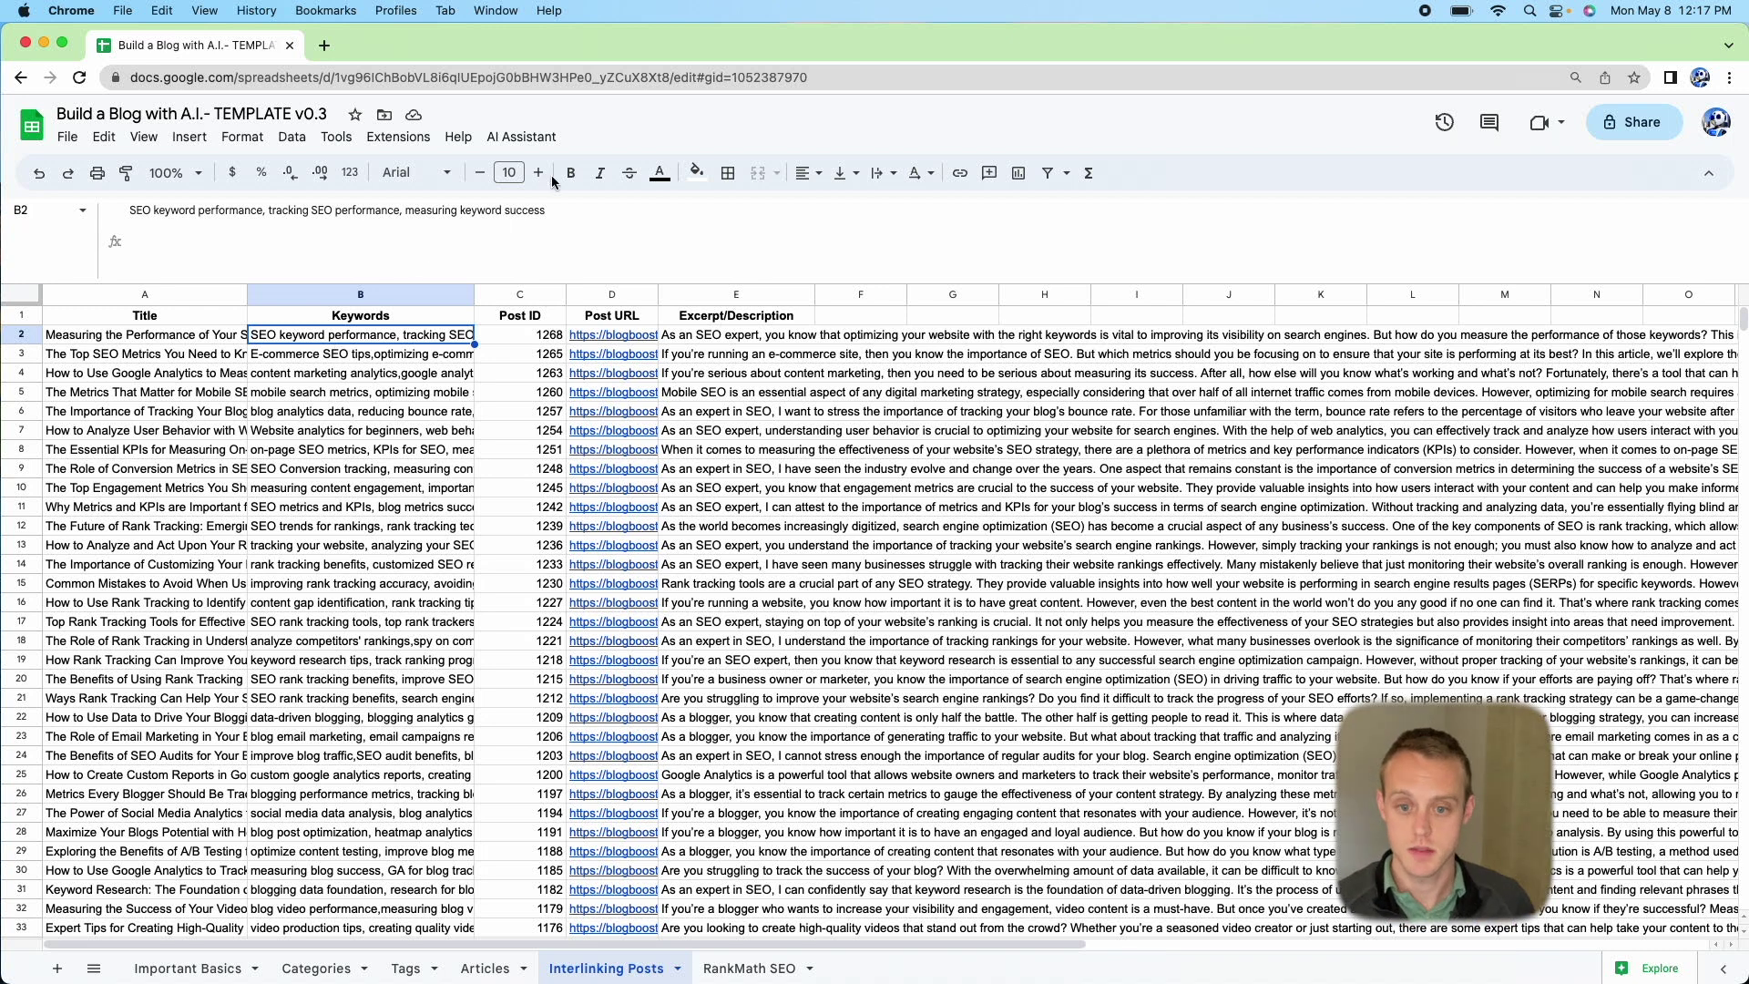
left_click(546, 138)
mouse_move(561, 291)
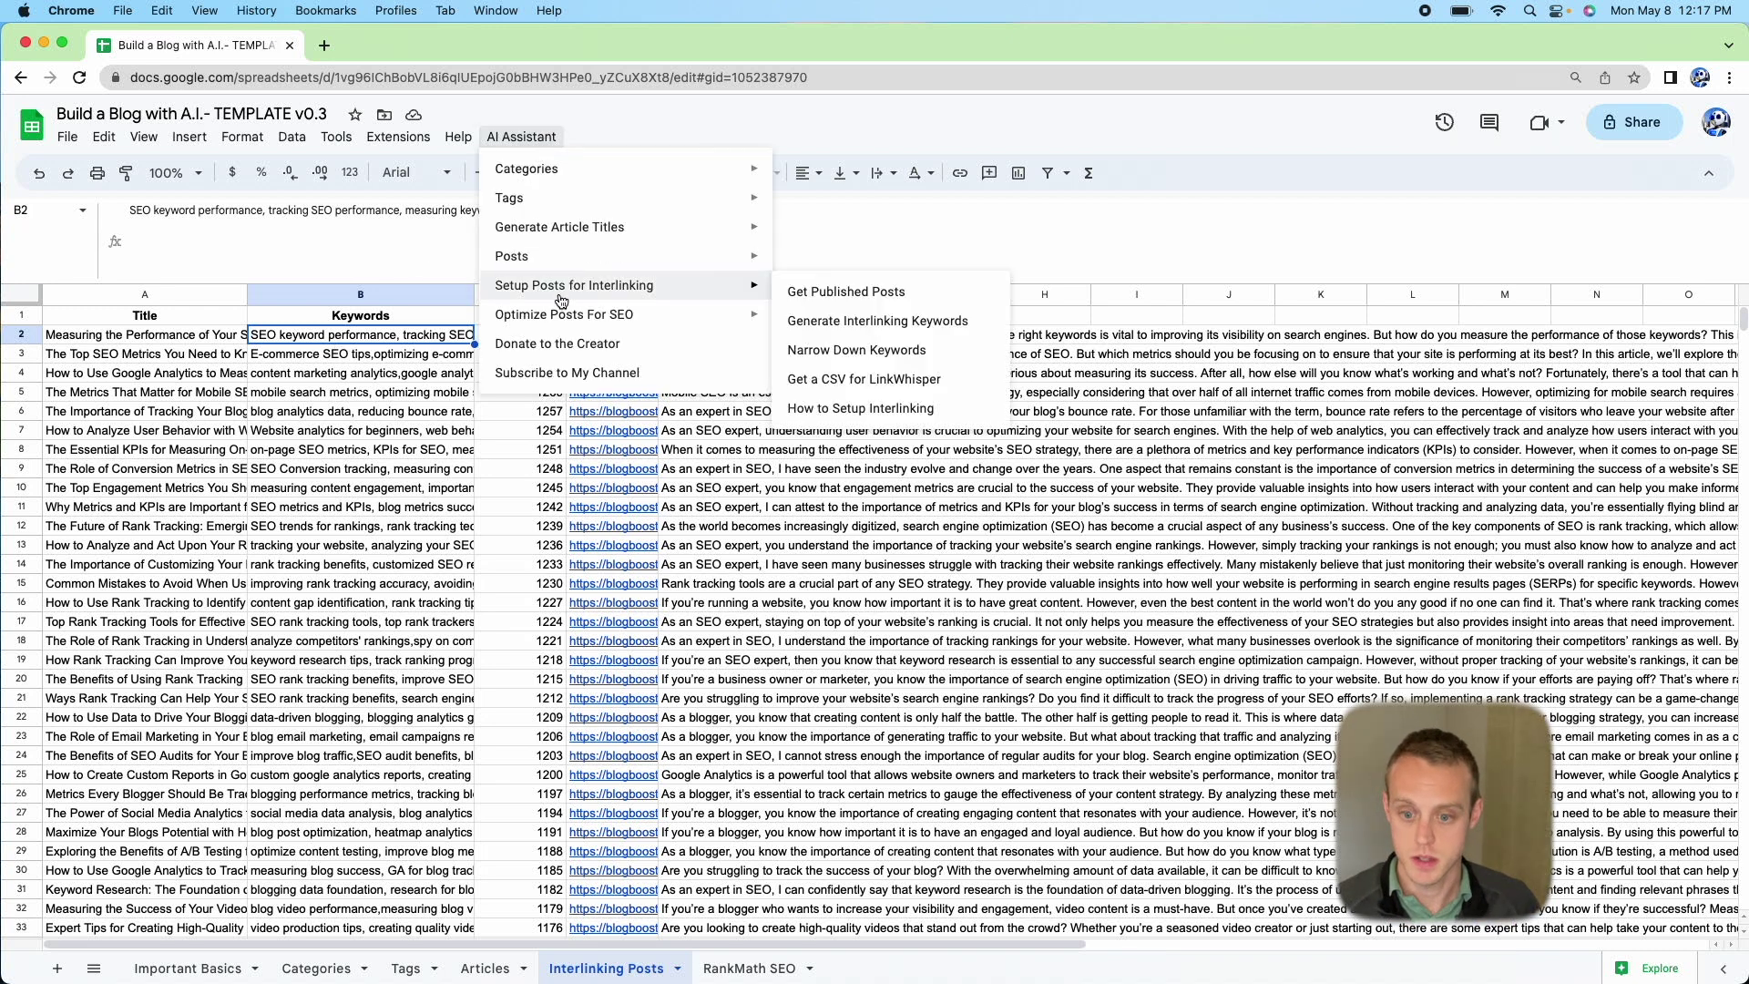
Export the posts and keywords as a CSV with Get a CSV for LinkWhisper
left_click(884, 383)
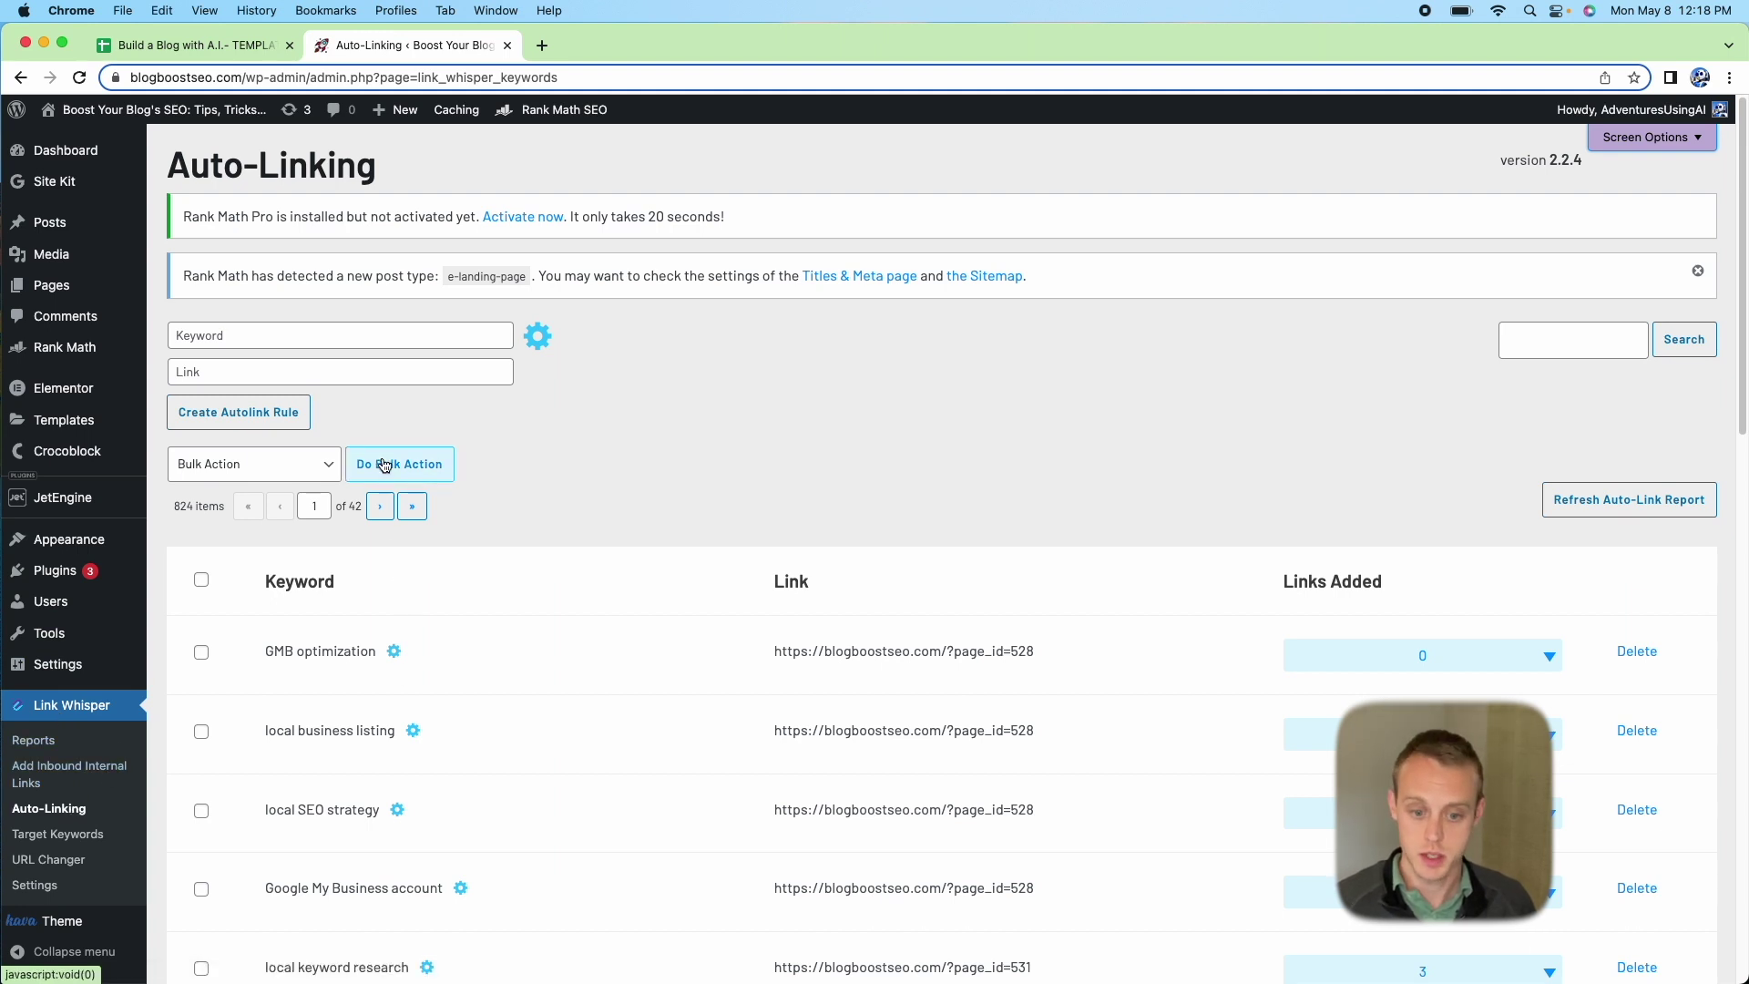
Bulk-create Link Whisper autolink rules by importing the keywords CSV from Downloads
left_click(306, 475)
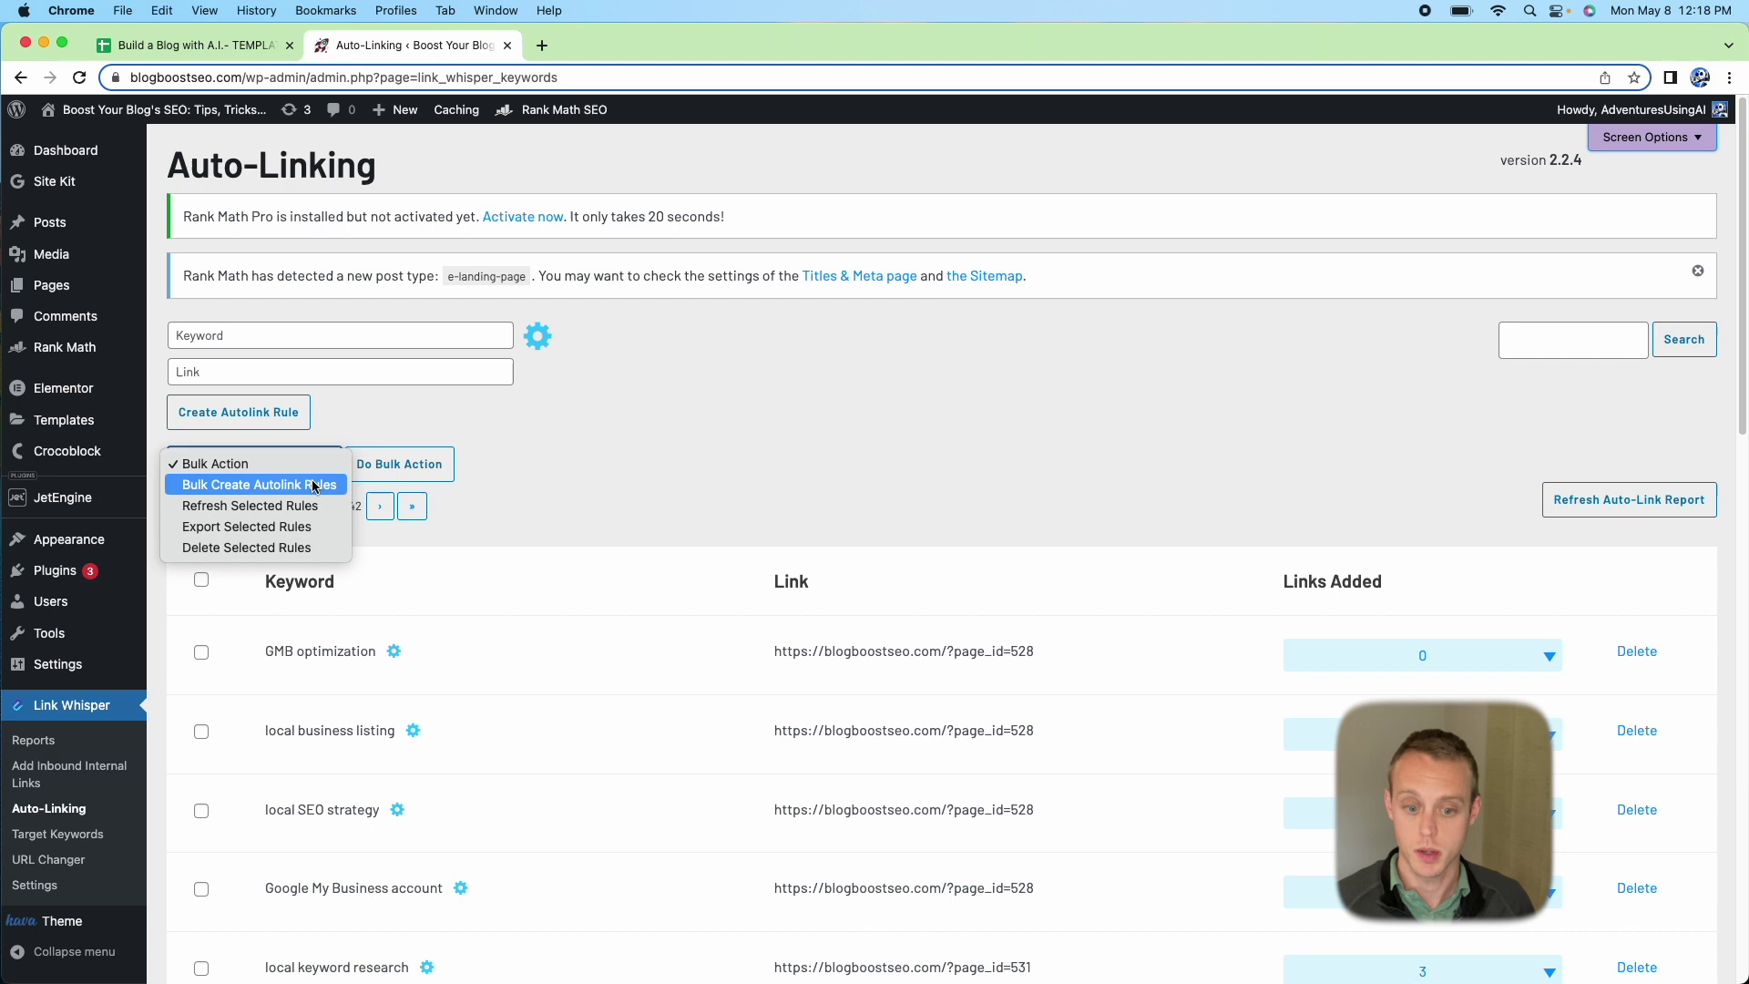
left_click(313, 484)
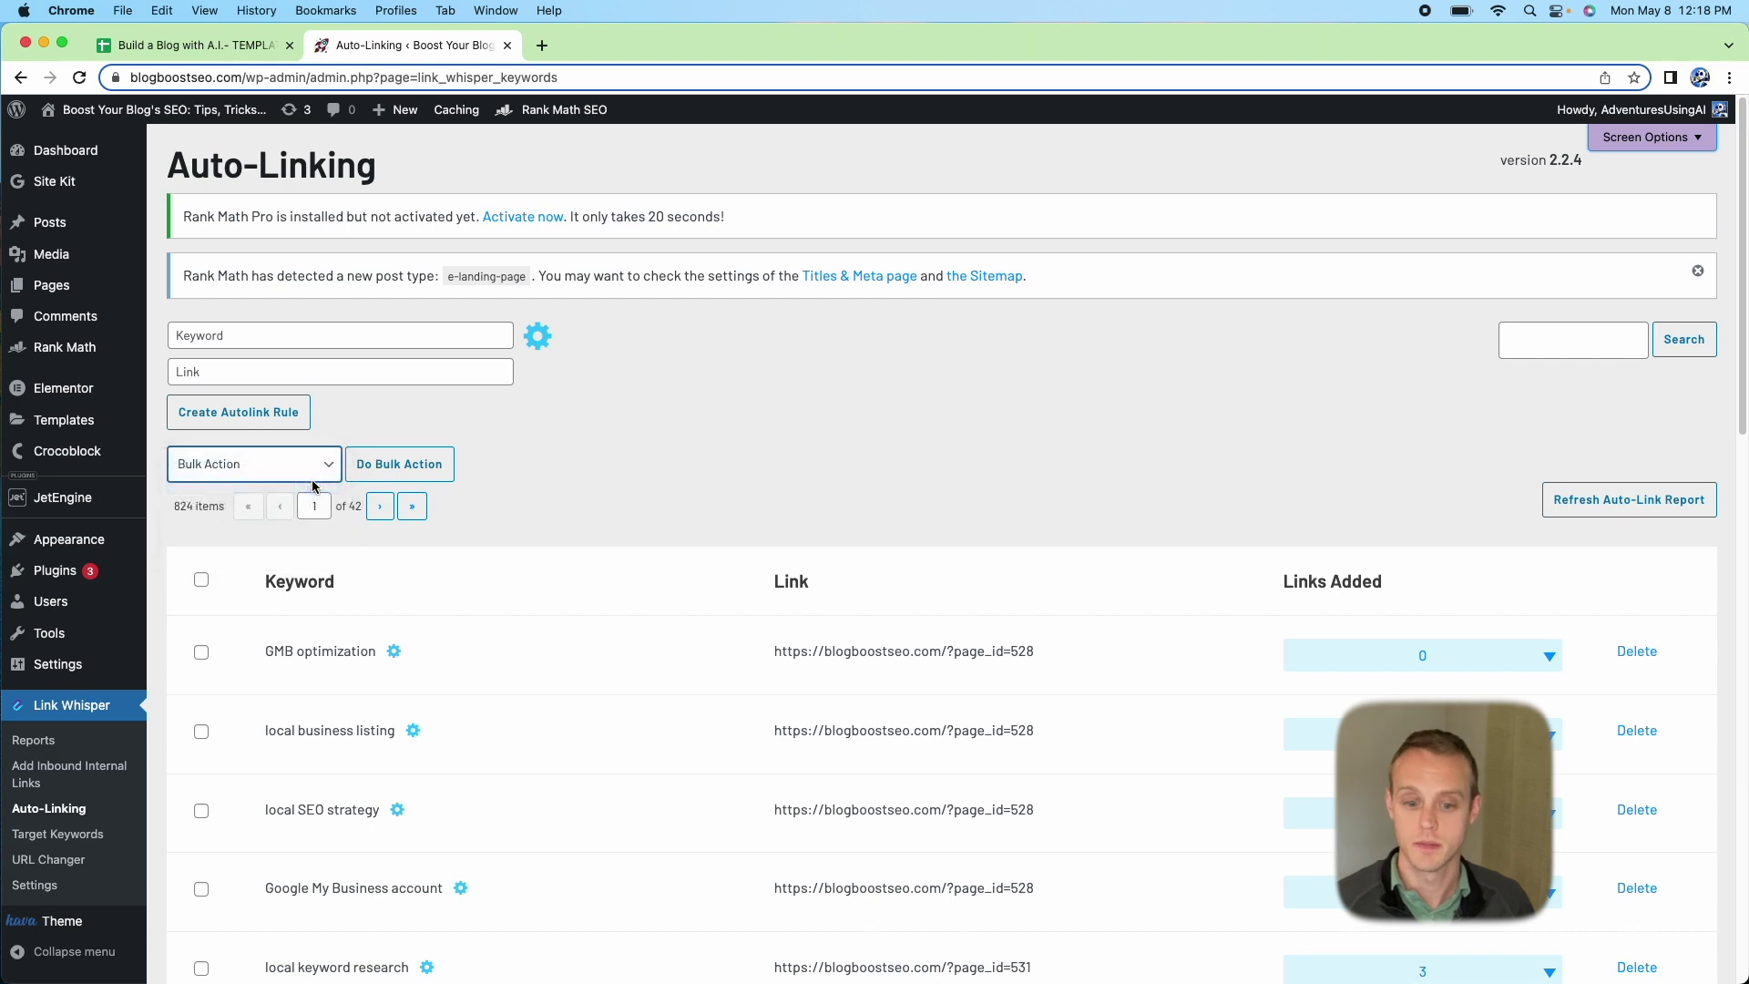
left_click(429, 460)
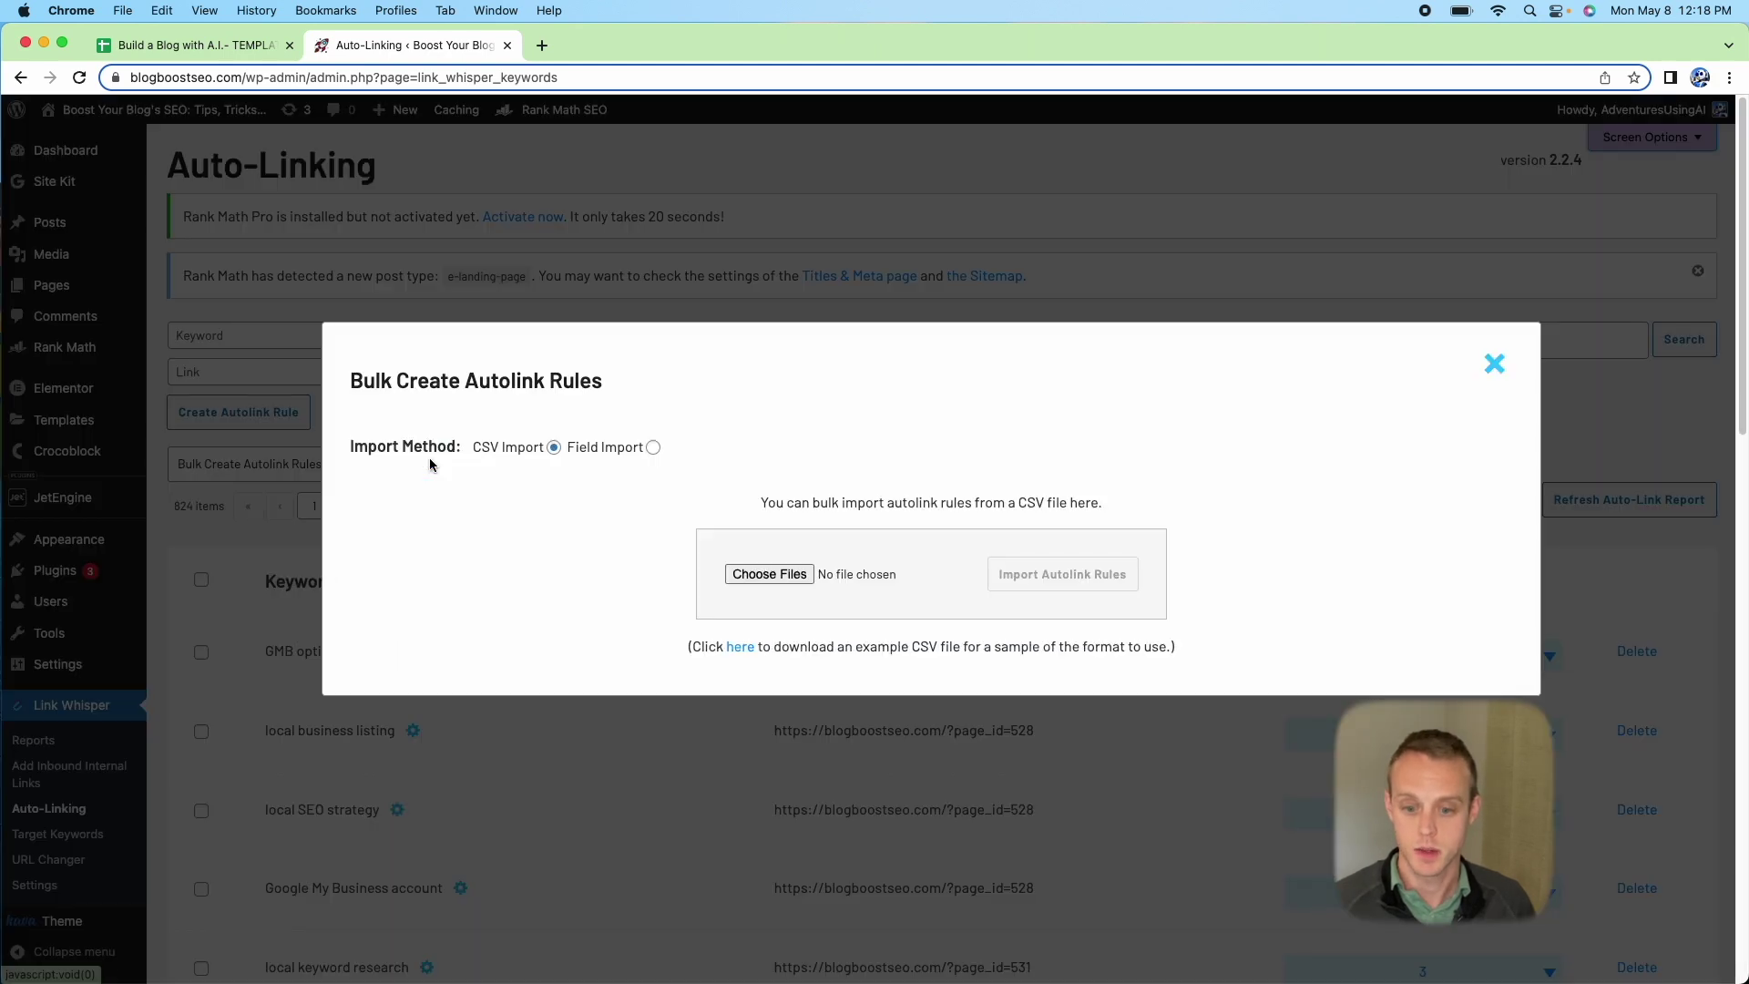
left_click(781, 577)
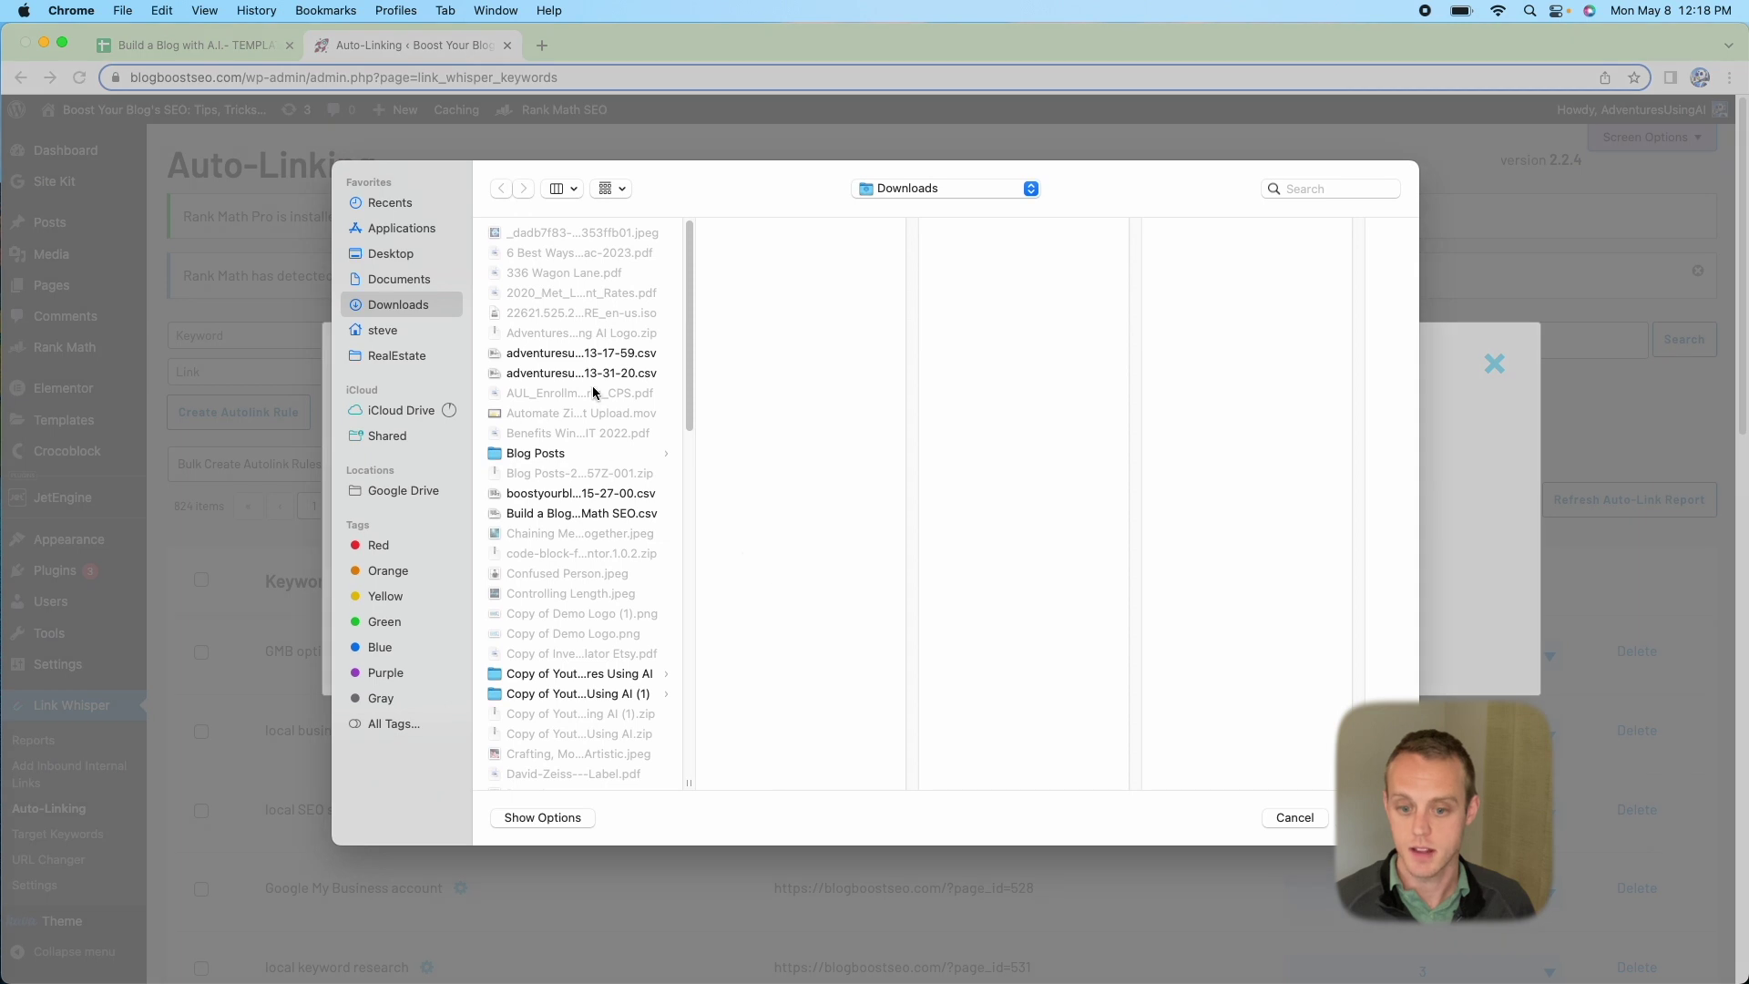
scroll(623, 432, "down", 10)
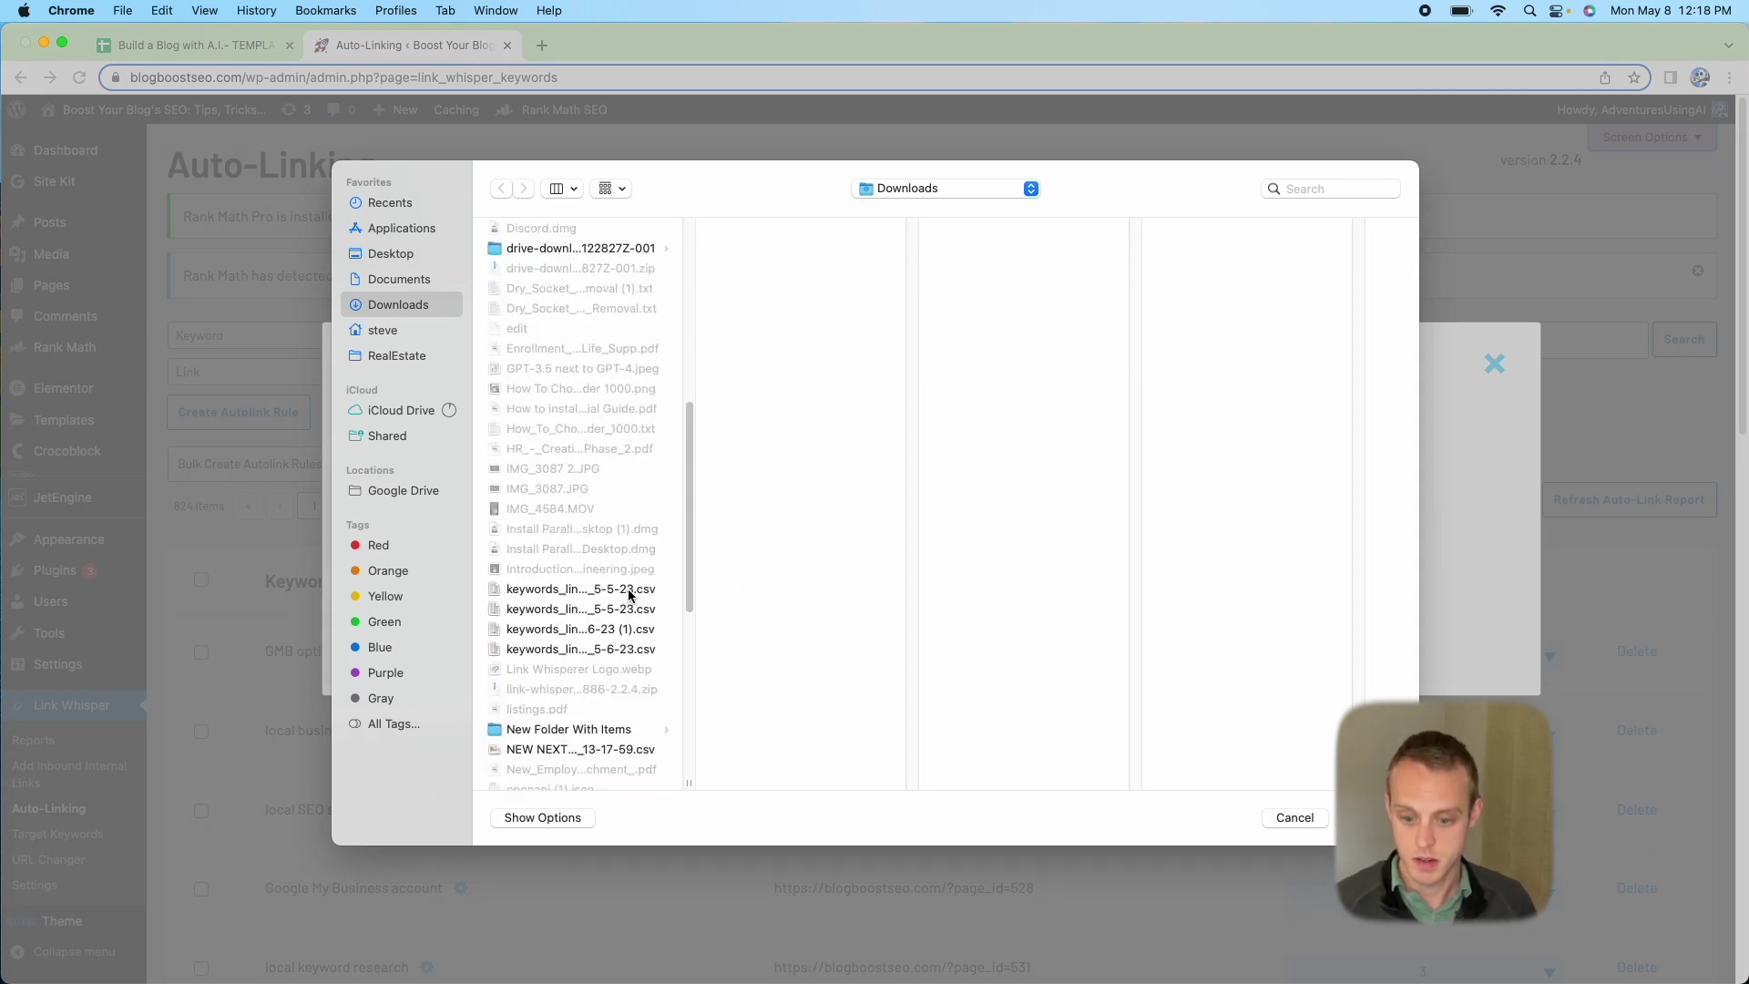
left_click(627, 630)
key("Return")
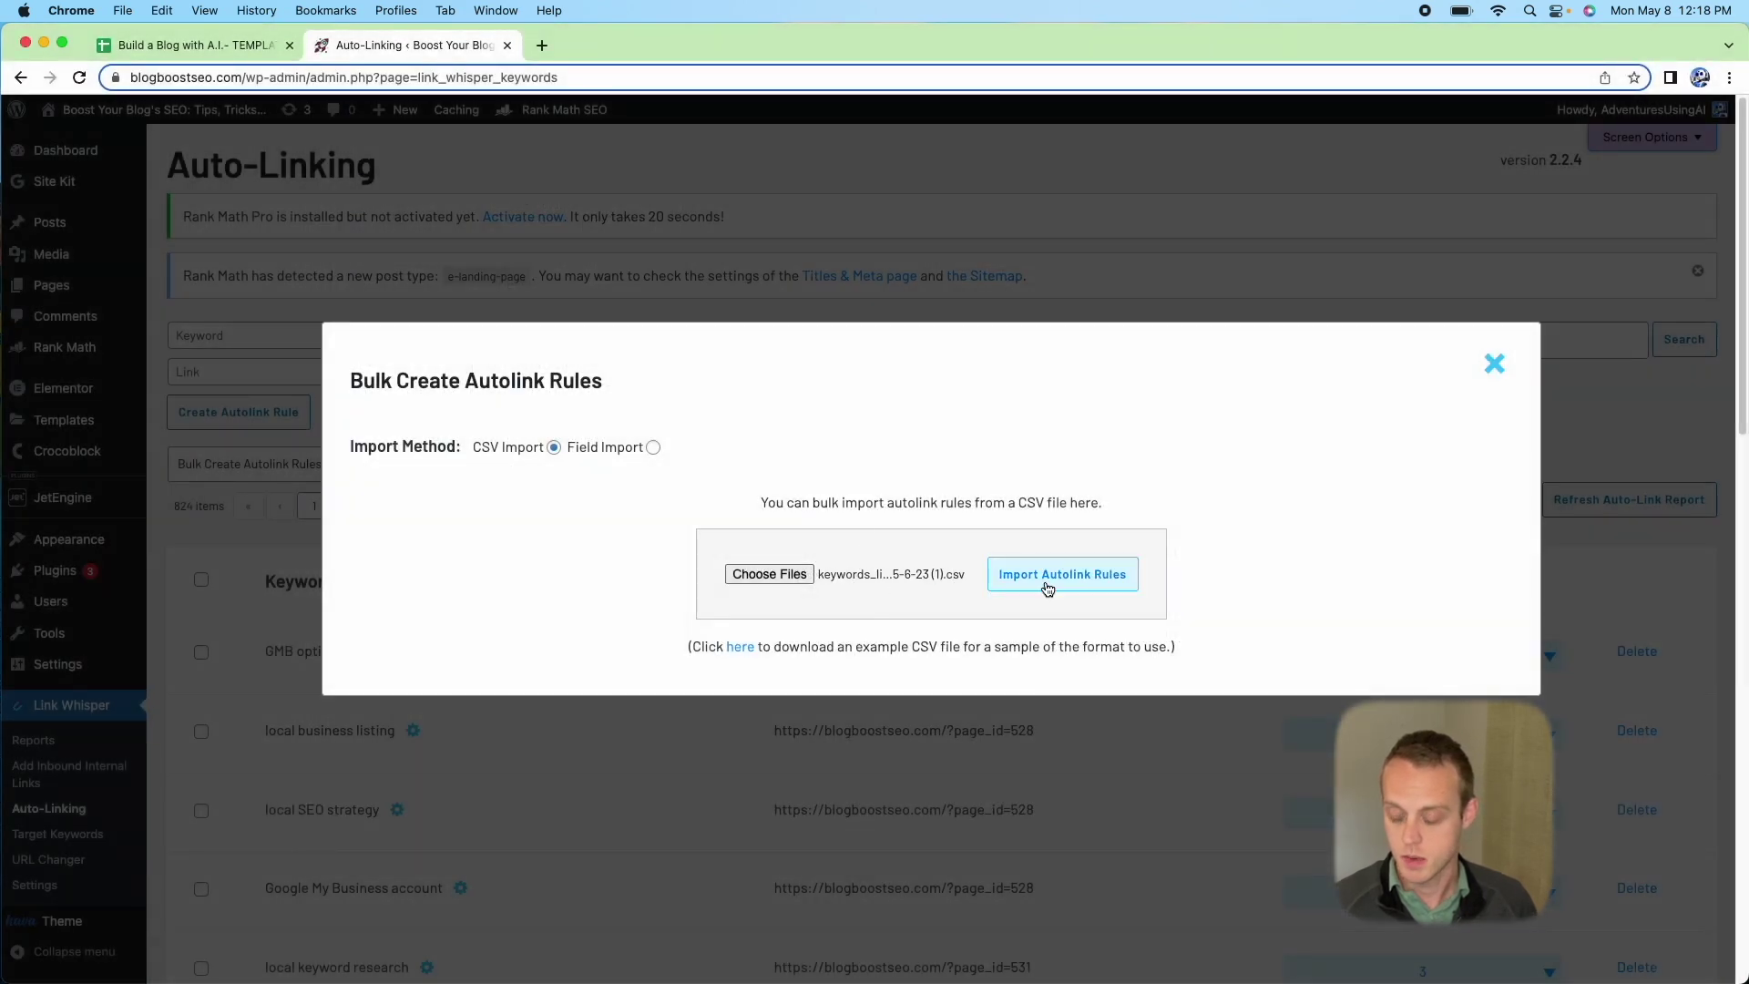
left_click(1047, 589)
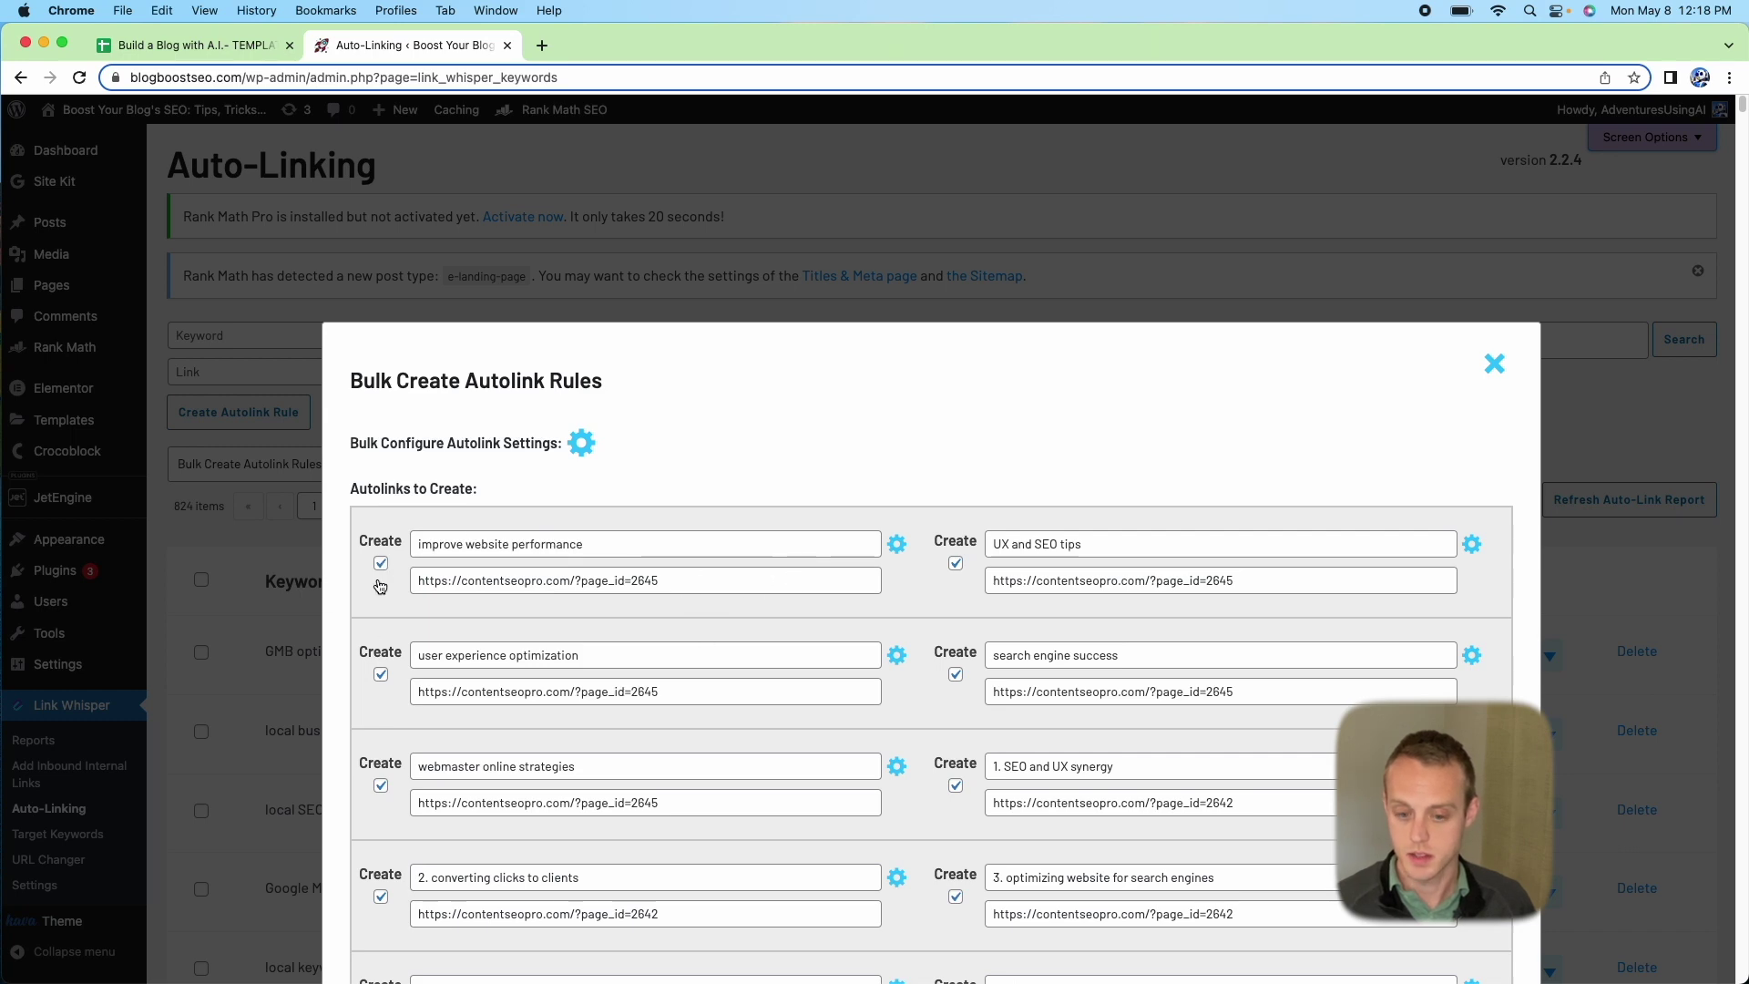
Scroll the ticked keyword-to-URL autolinks list down to Create Autolinks and back to the top
scroll(374, 685, "down", 15)
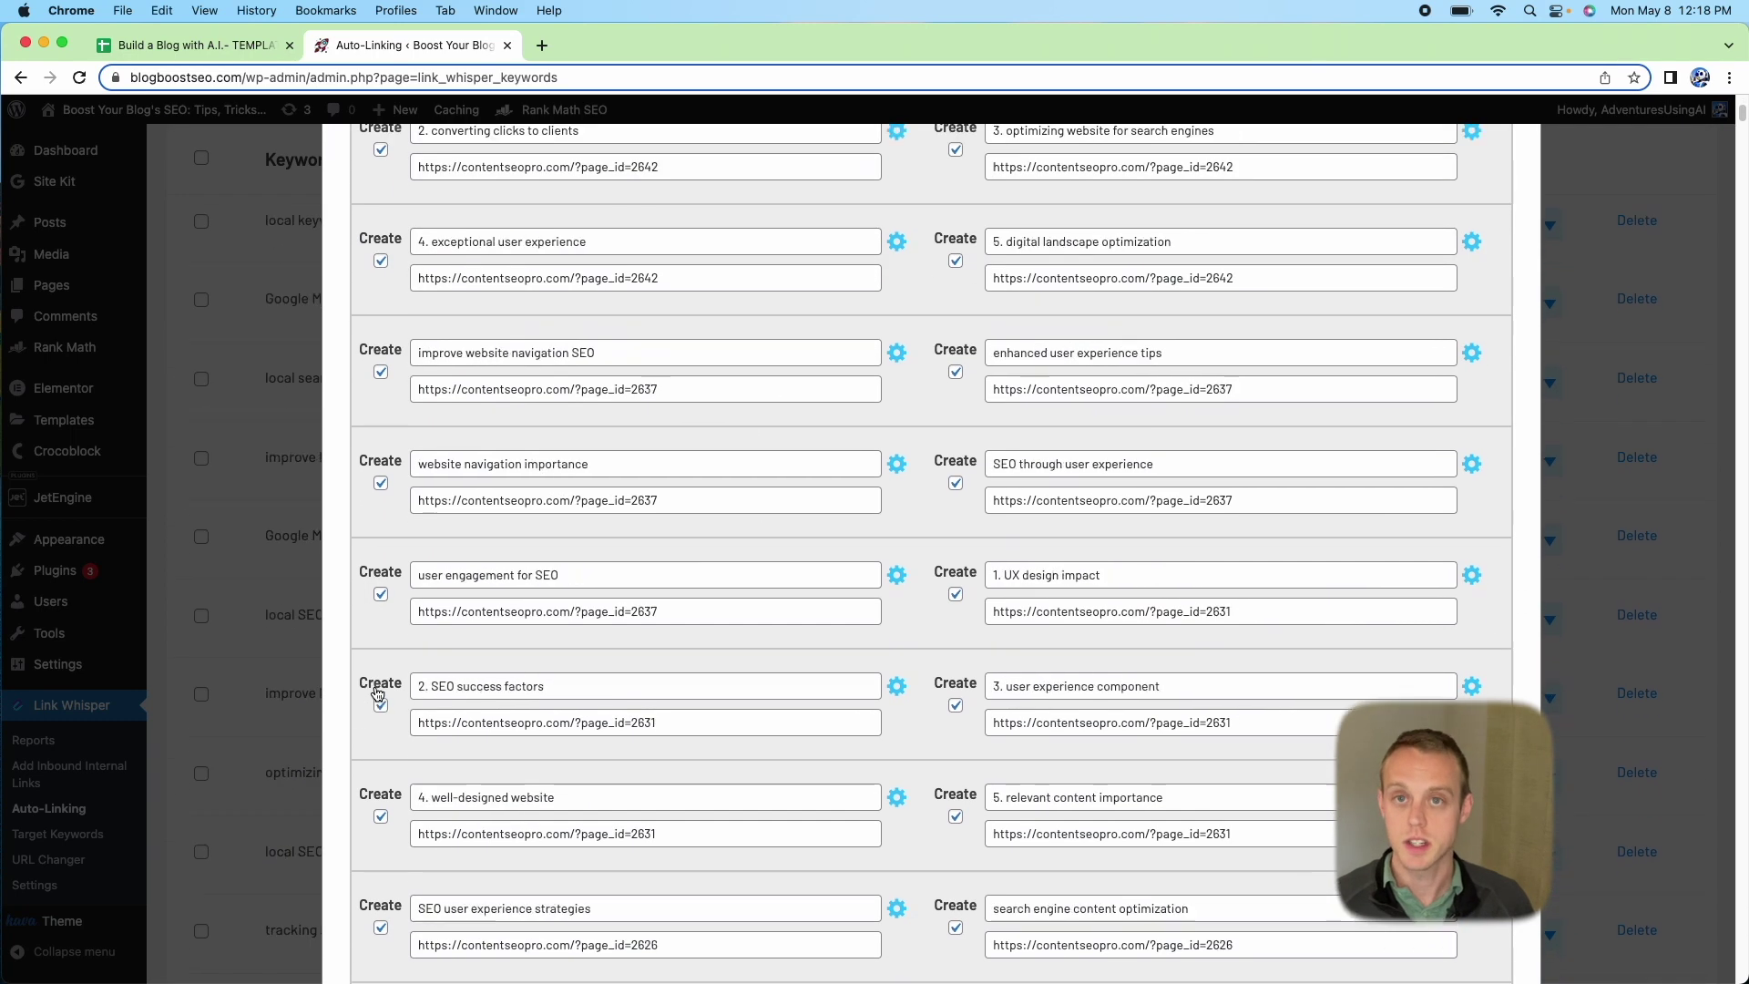
scroll(376, 693, "down", 20)
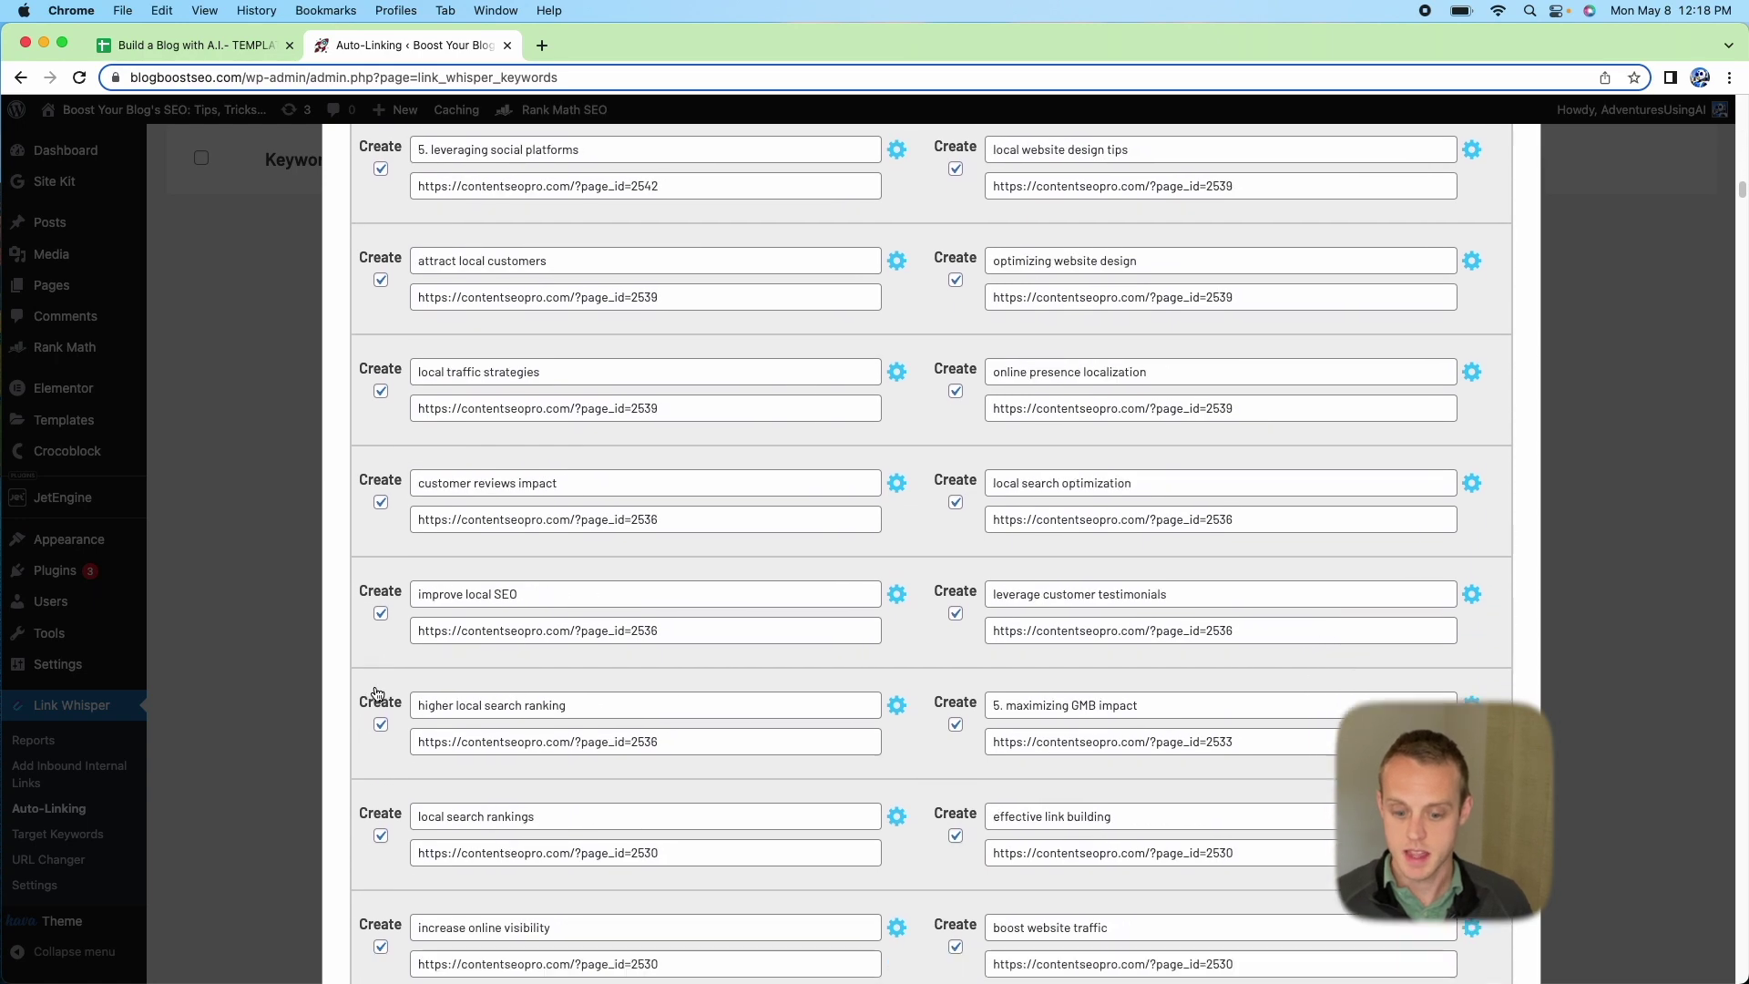
scroll(375, 693, "down", 15)
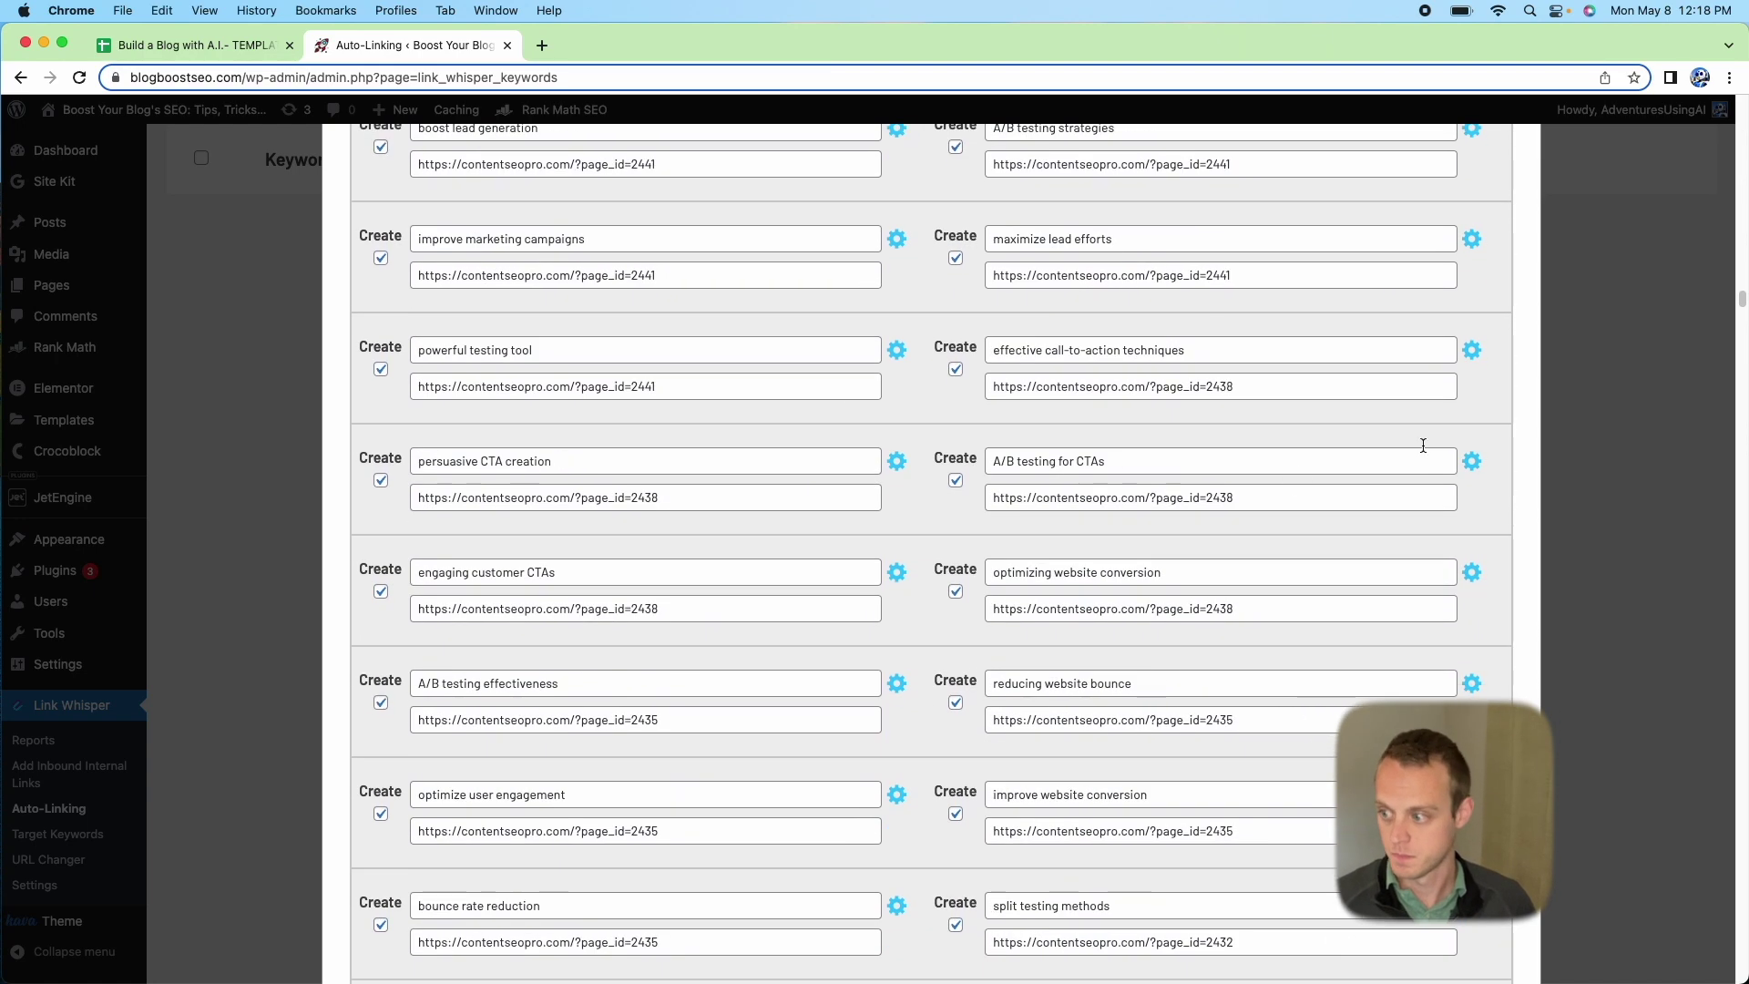
left_click_drag(1739, 297, 1740, 970)
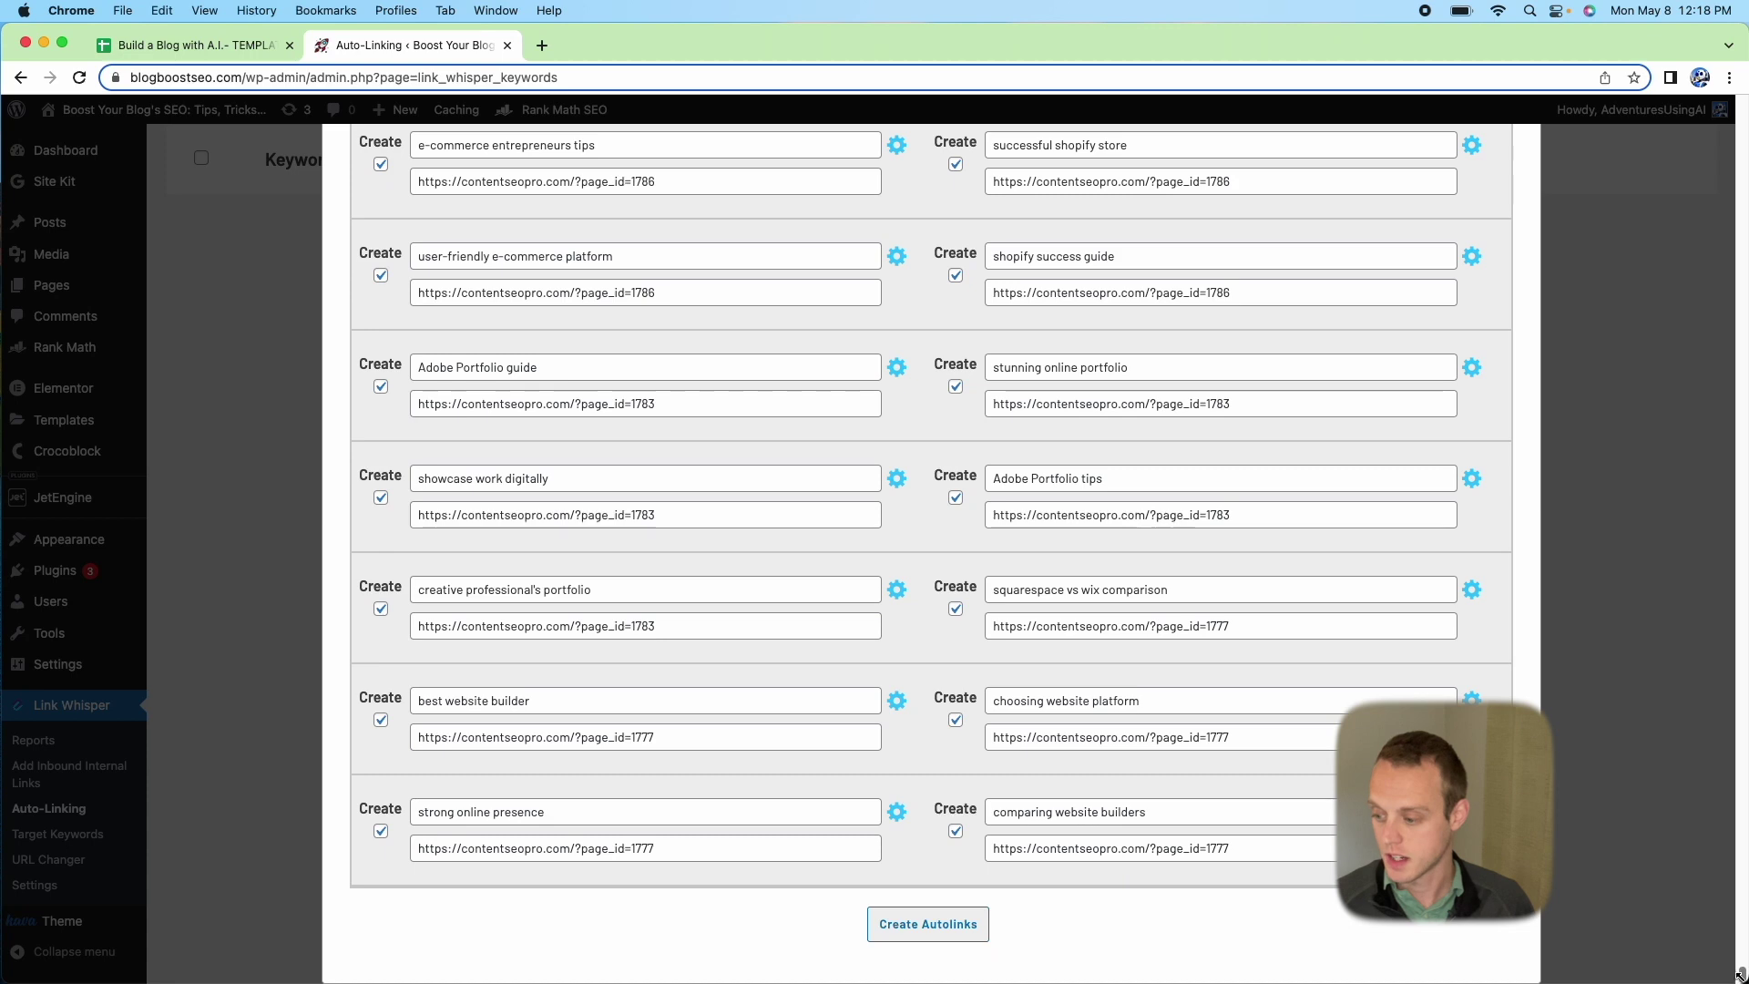
left_click_drag(1739, 972, 1740, 104)
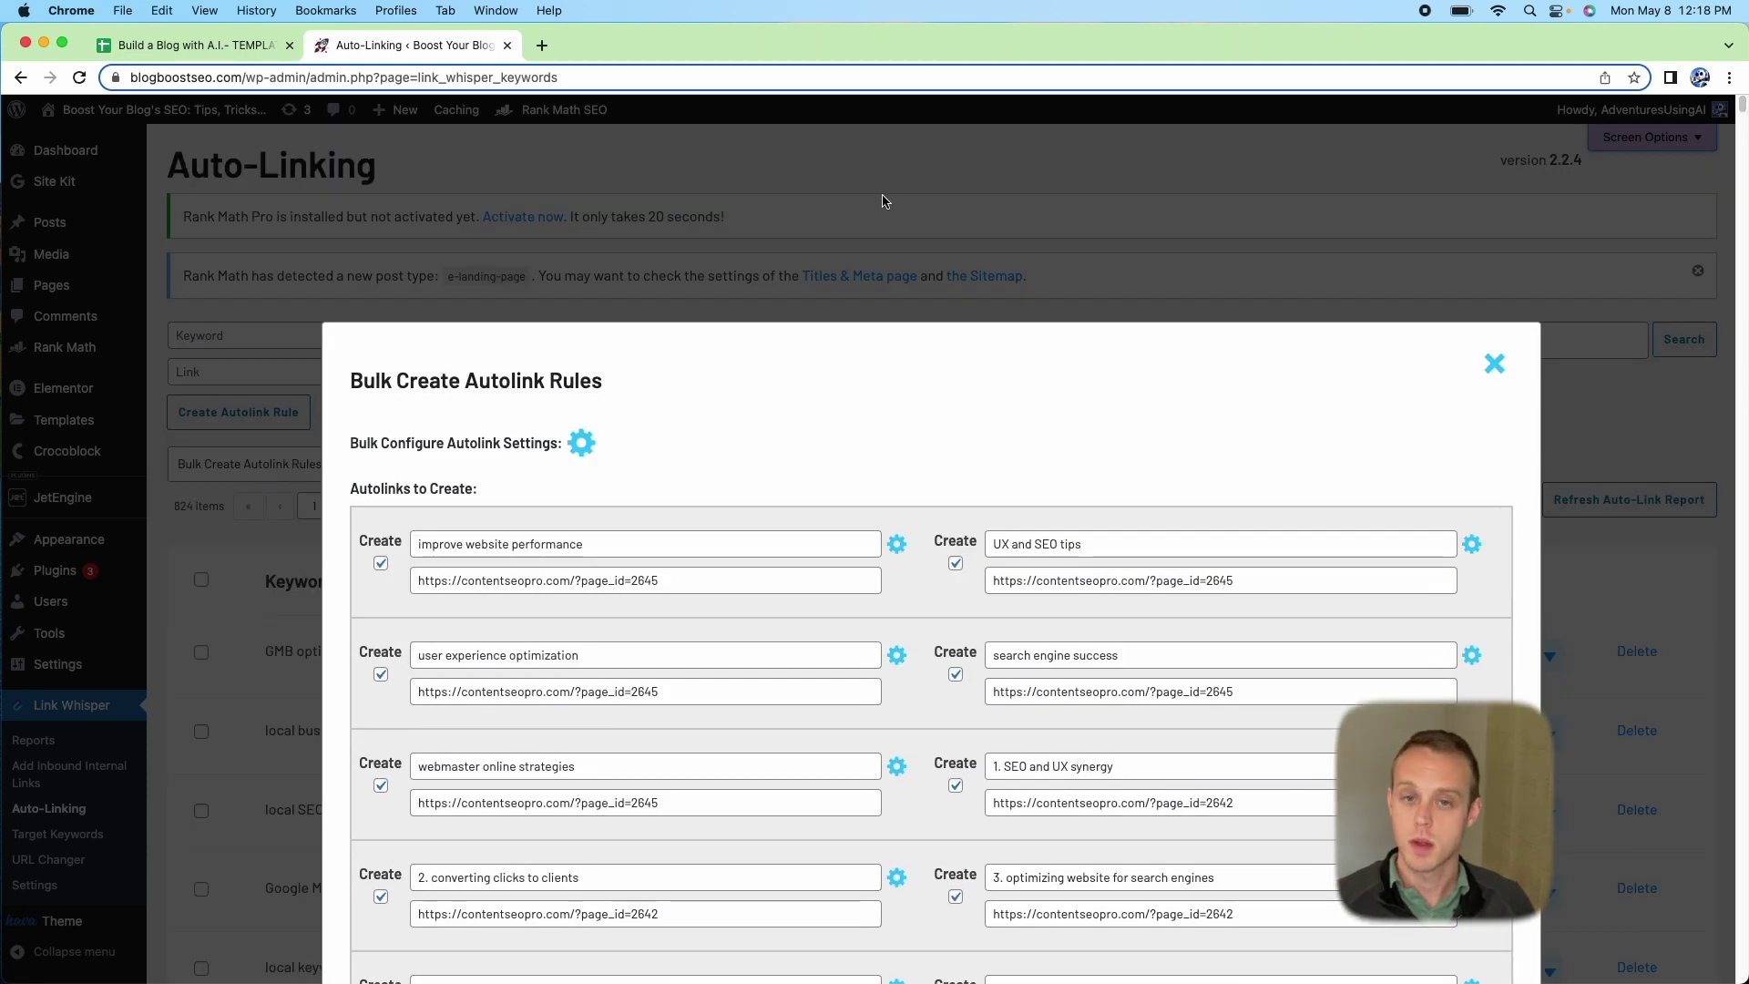